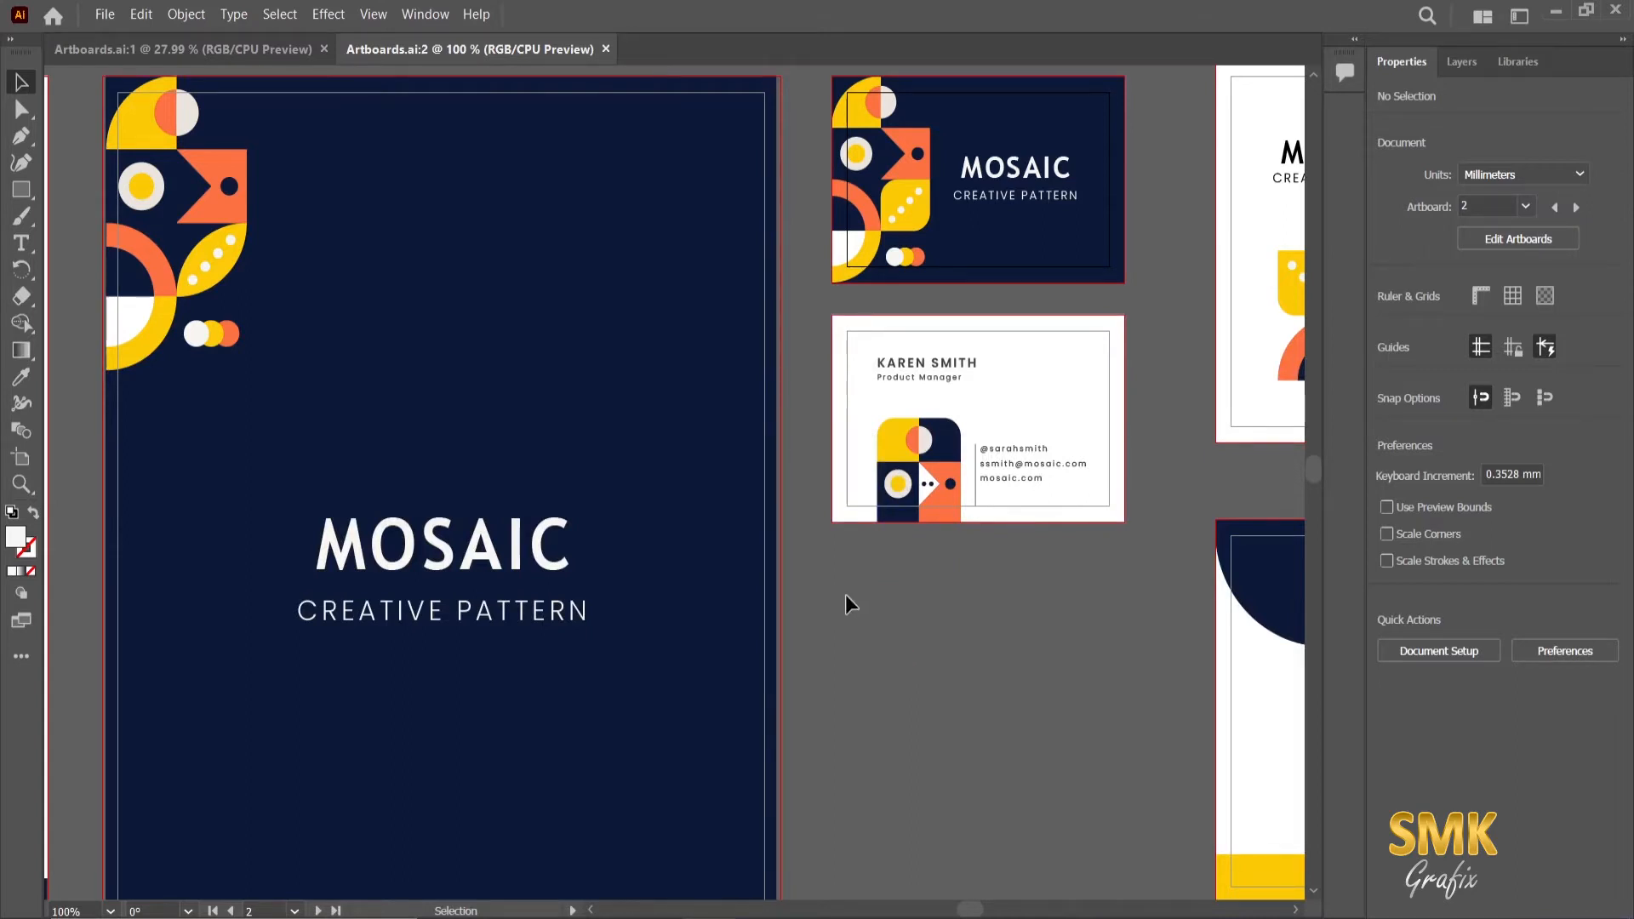
Look across the letterhead, business card and envelope artboards, and fit all artboards in the window
scroll(842, 594, "right", 1)
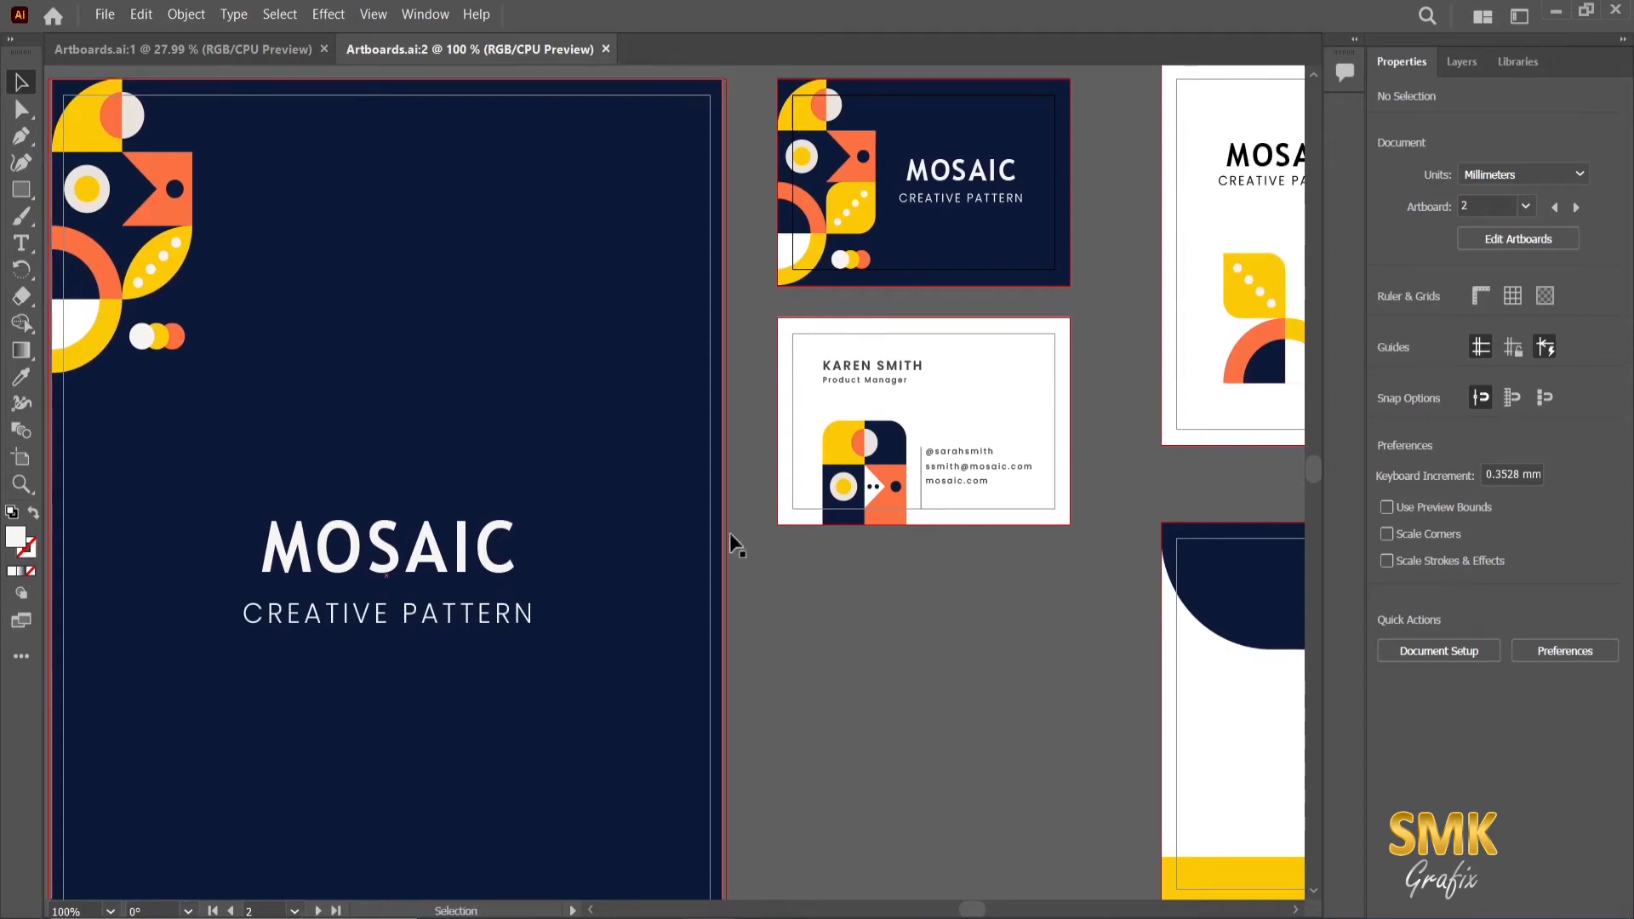
key("space")
left_click_drag(892, 719, 536, 722)
left_click_drag(973, 715, 711, 745)
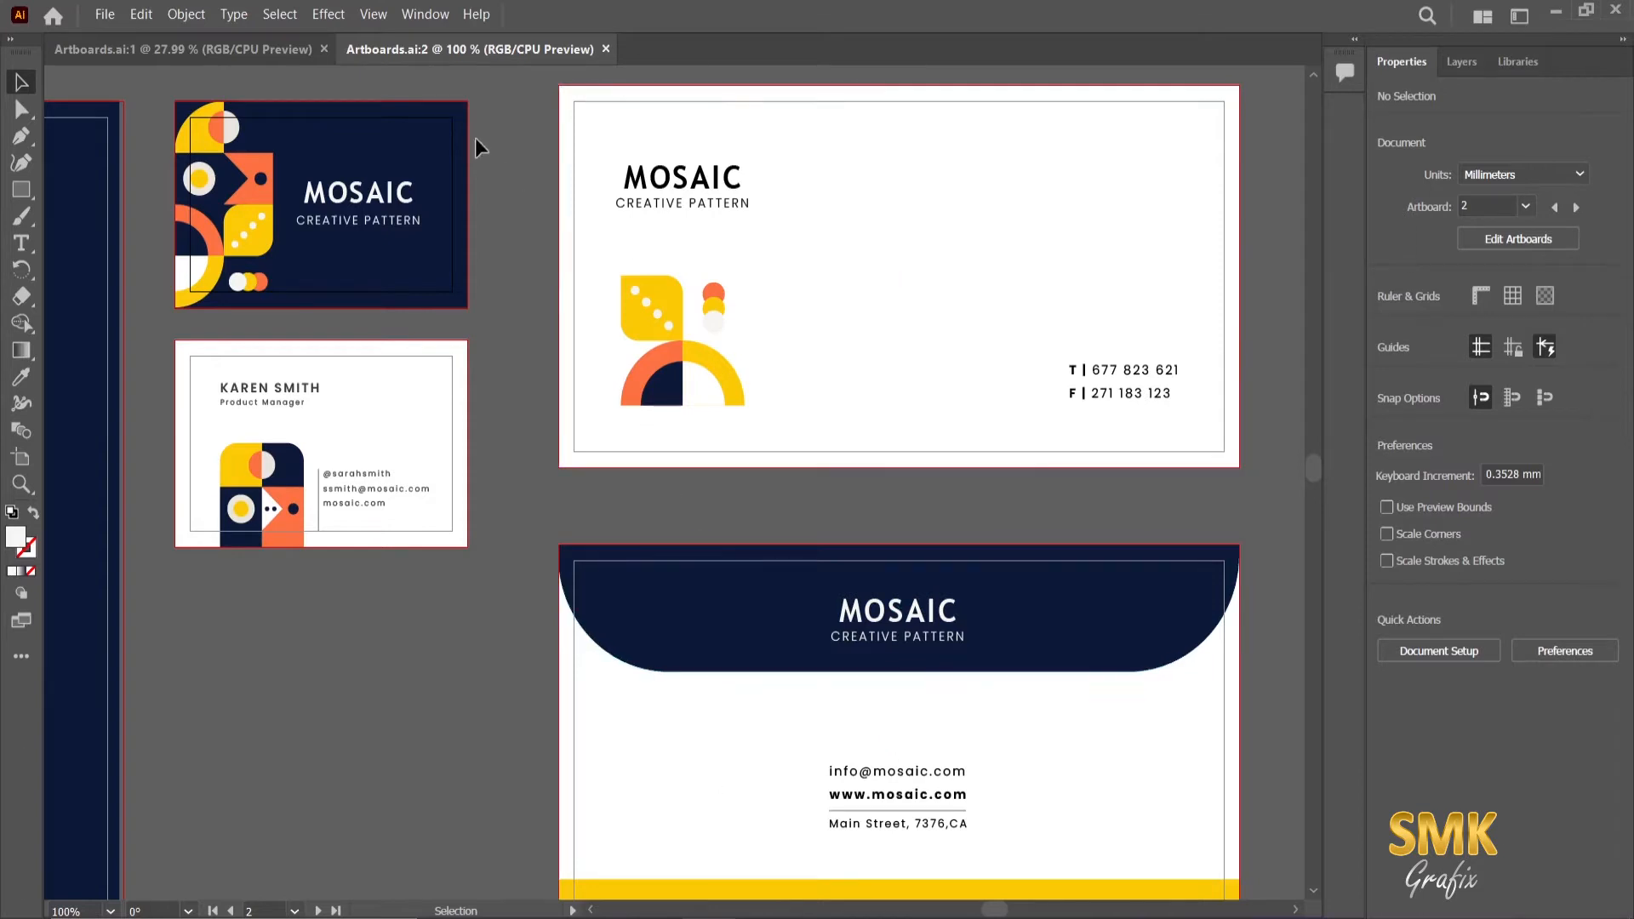
left_click(363, 14)
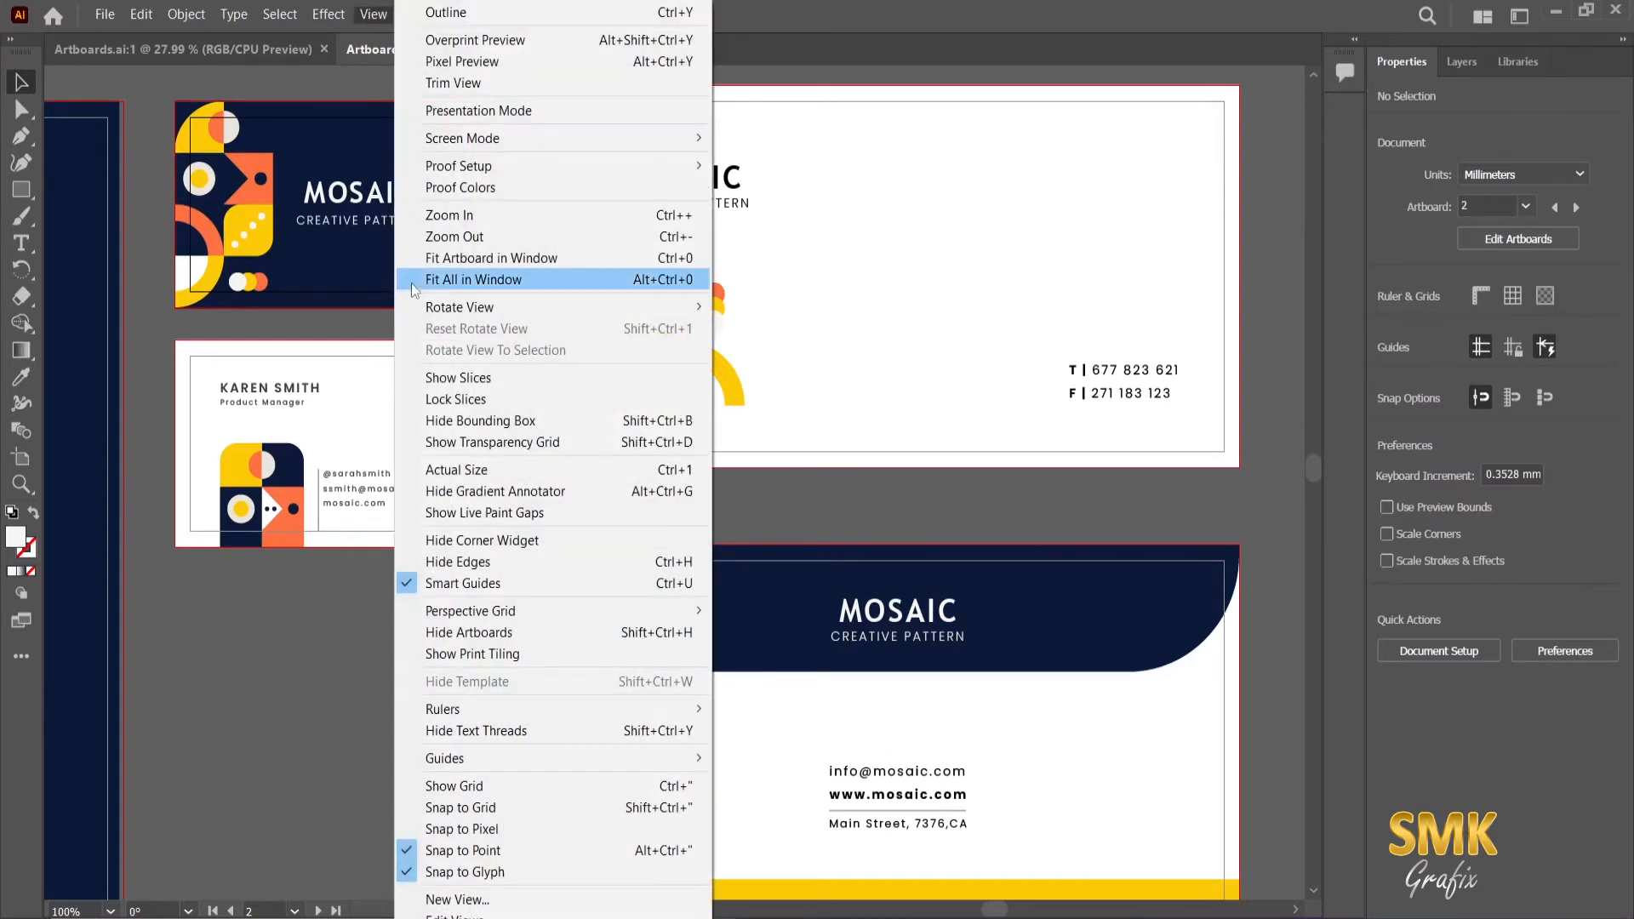
left_click(477, 281)
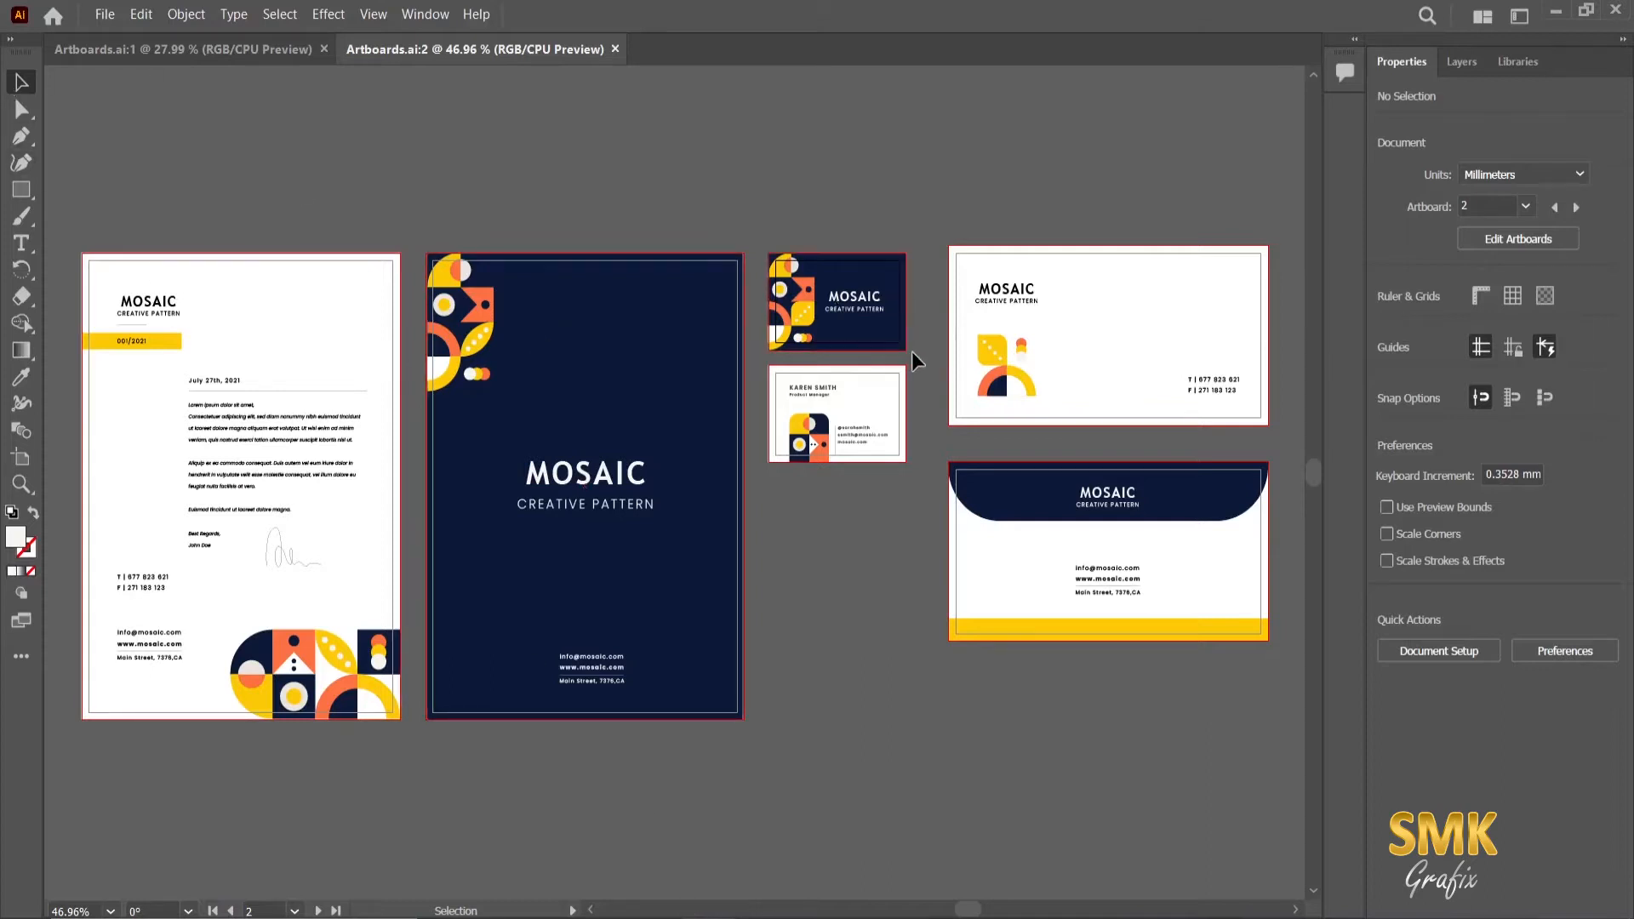
Select the white business card and fit its artboard in the window
left_click(858, 391)
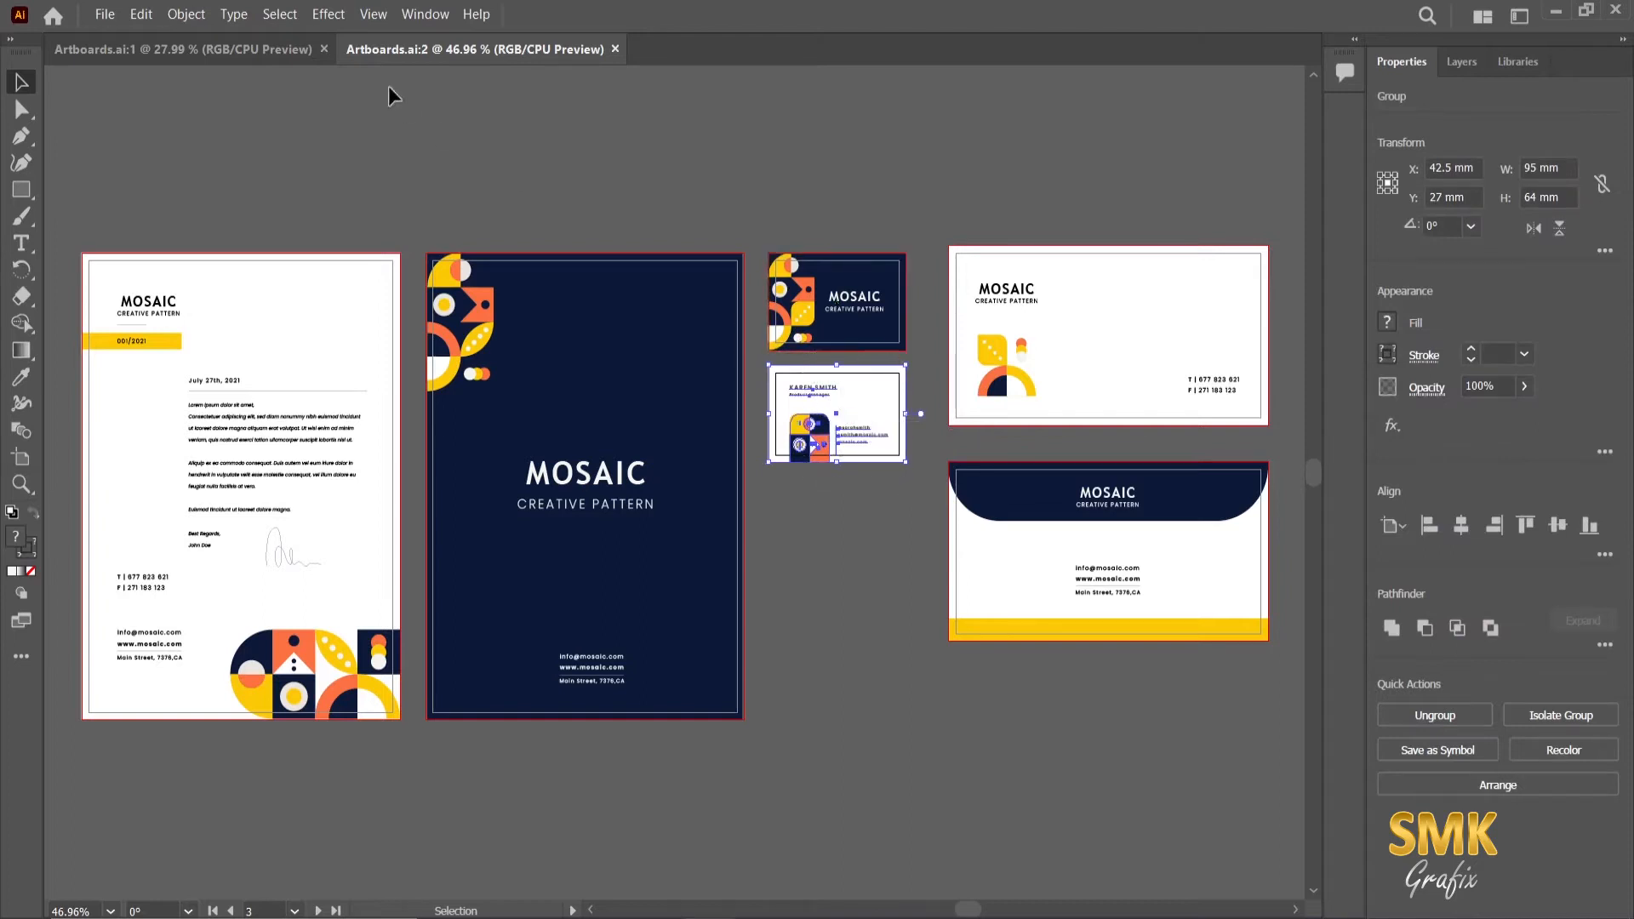
left_click(367, 15)
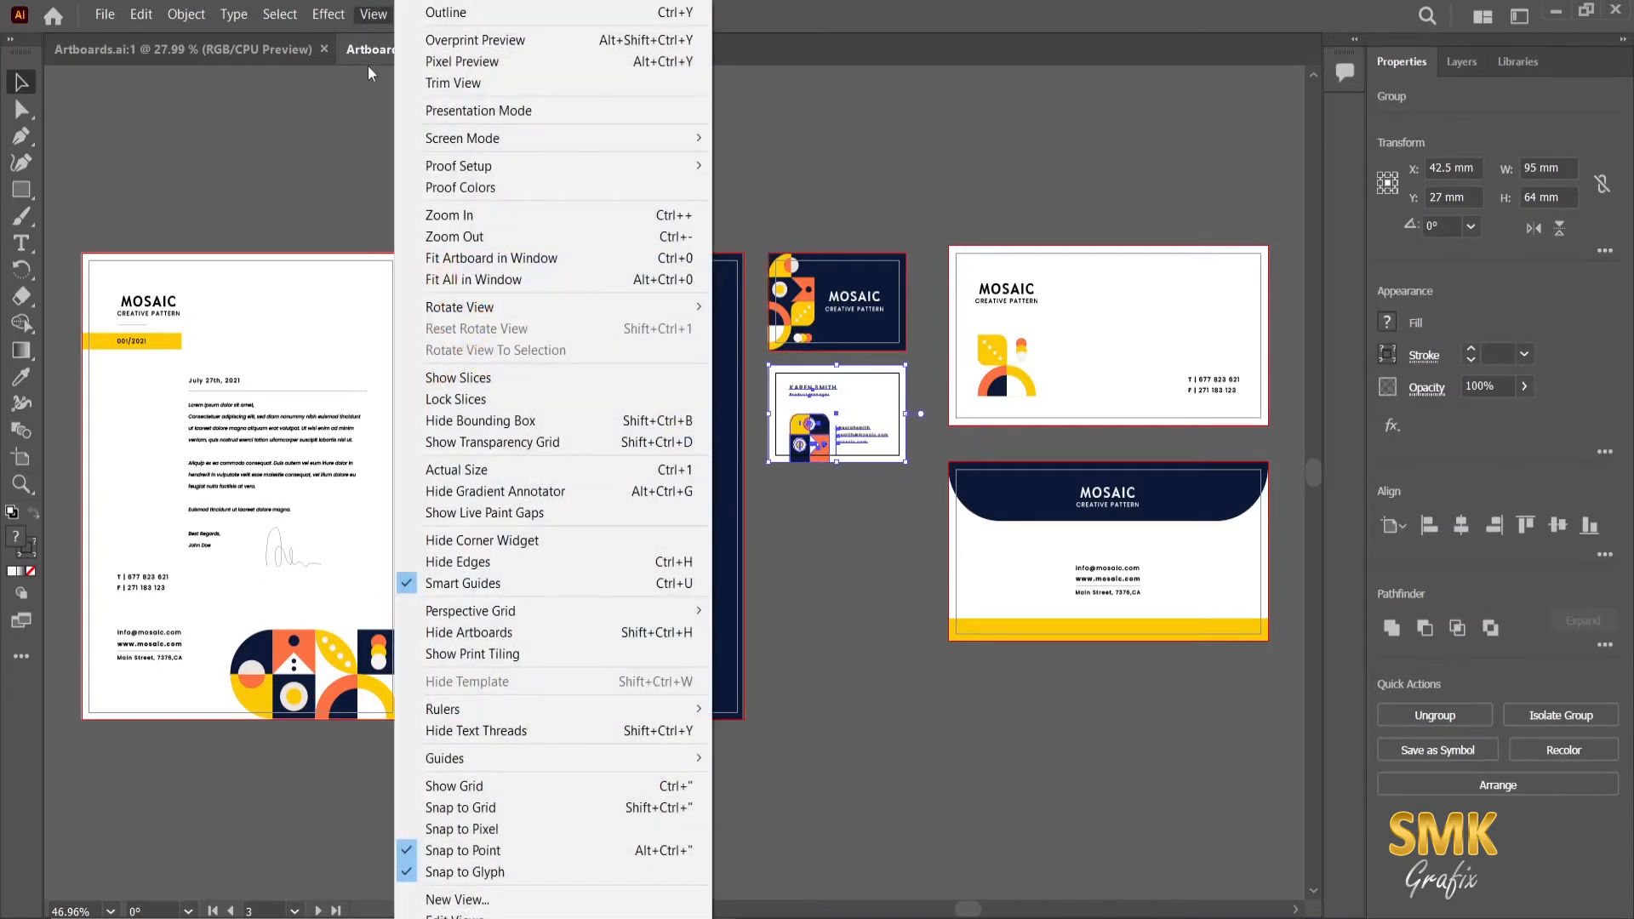
left_click(505, 260)
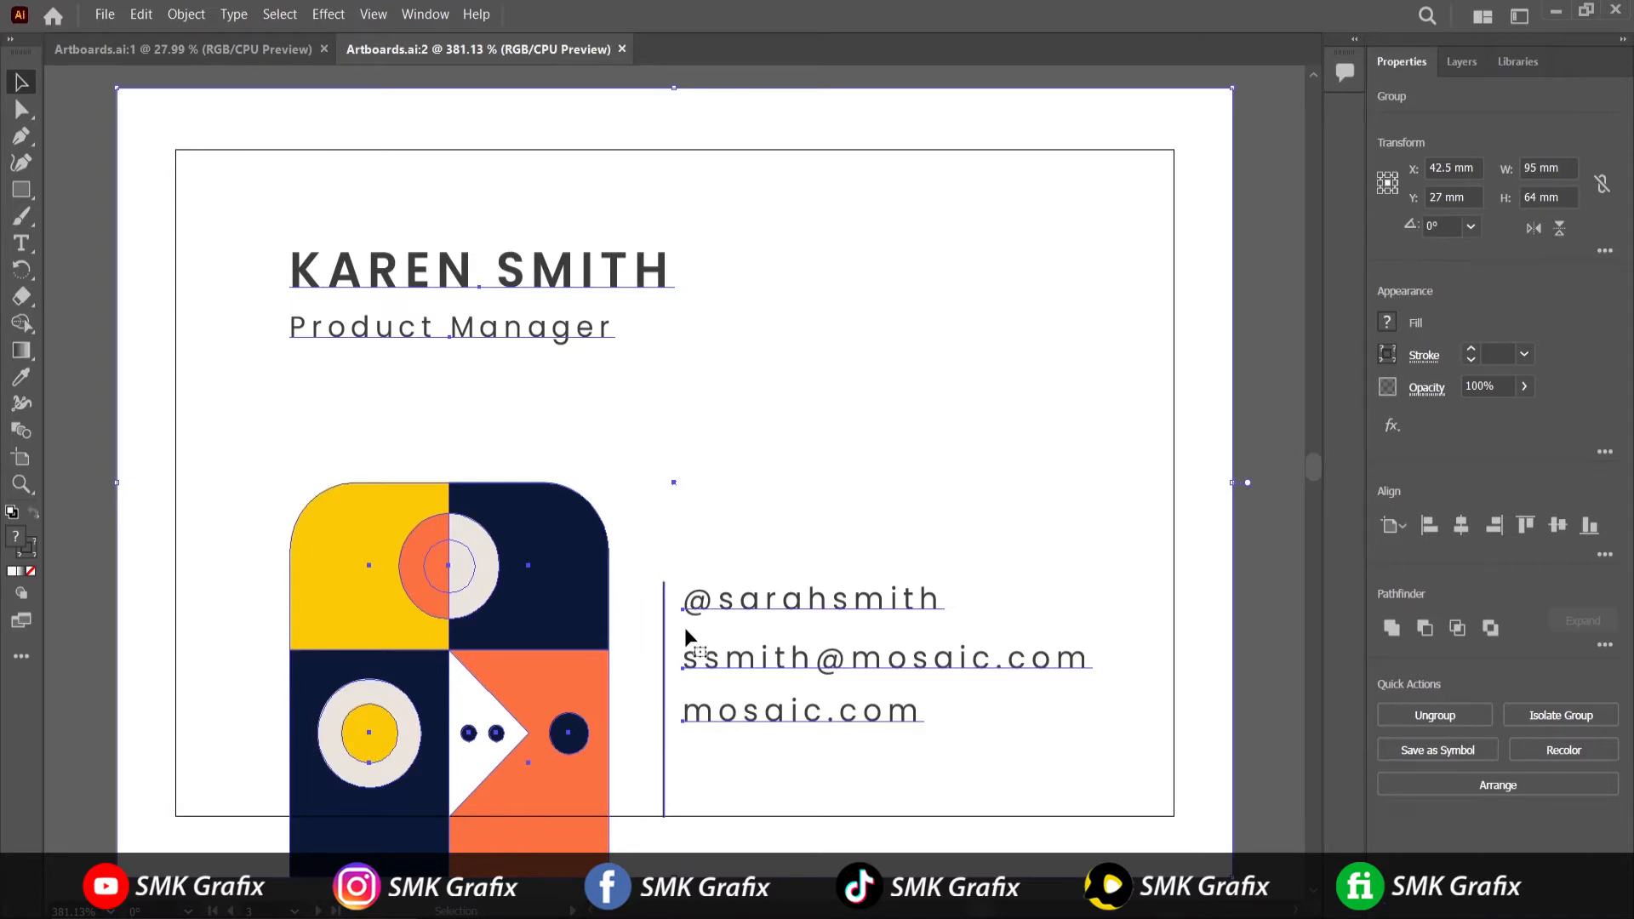
Show the list of artboards, place it clear of the business card, and fit all artboards in the window
left_click(425, 14)
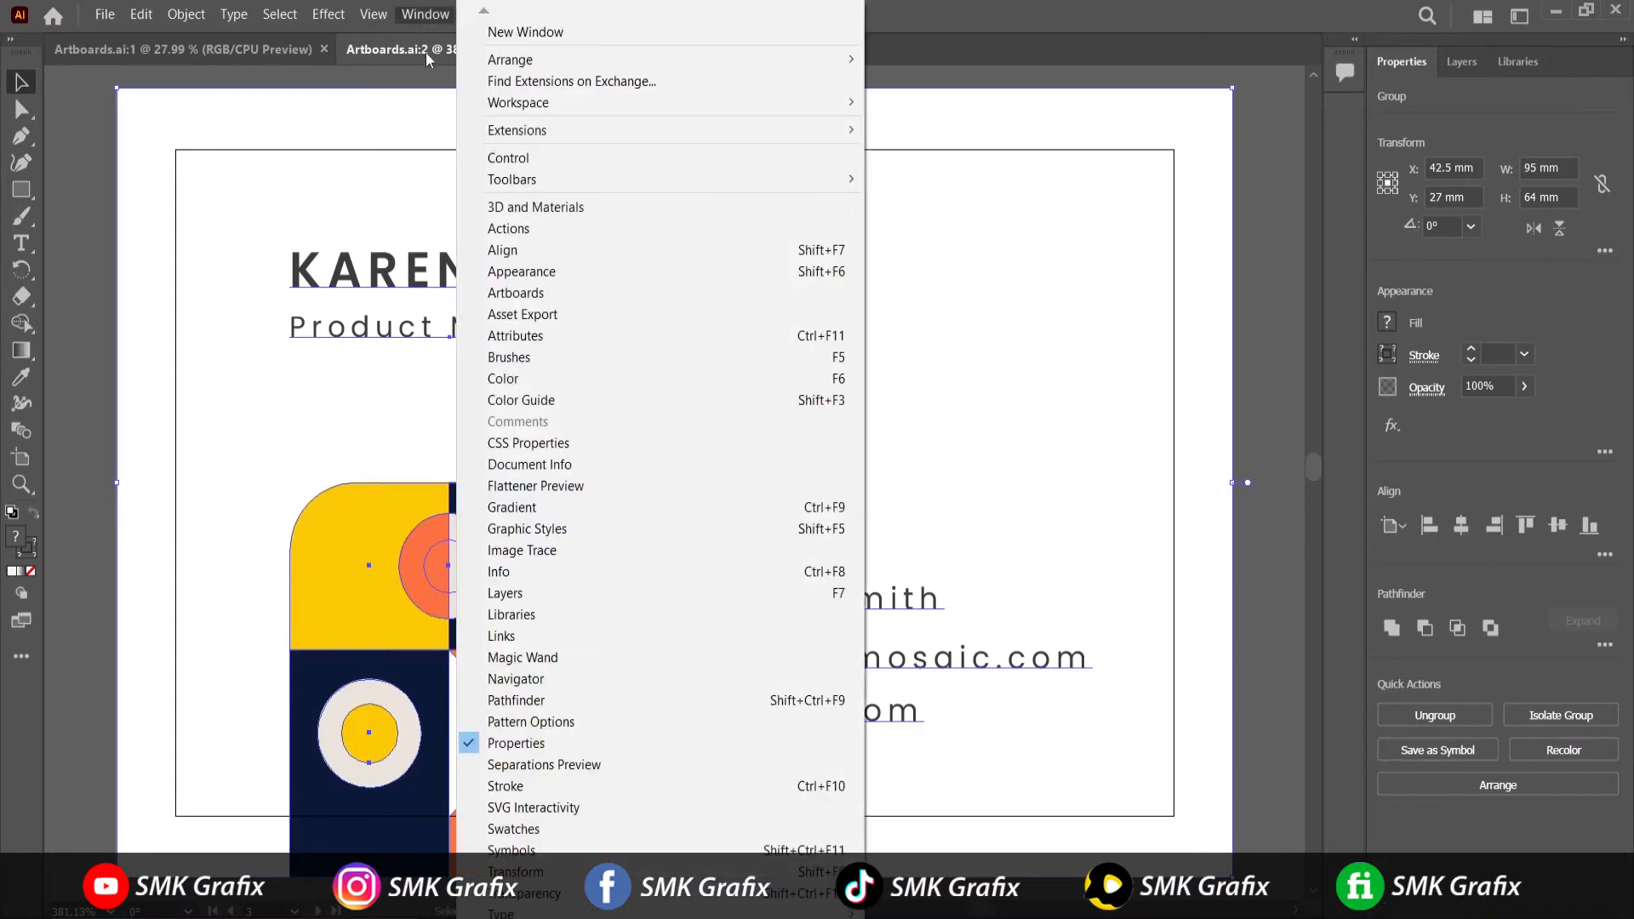
left_click(514, 293)
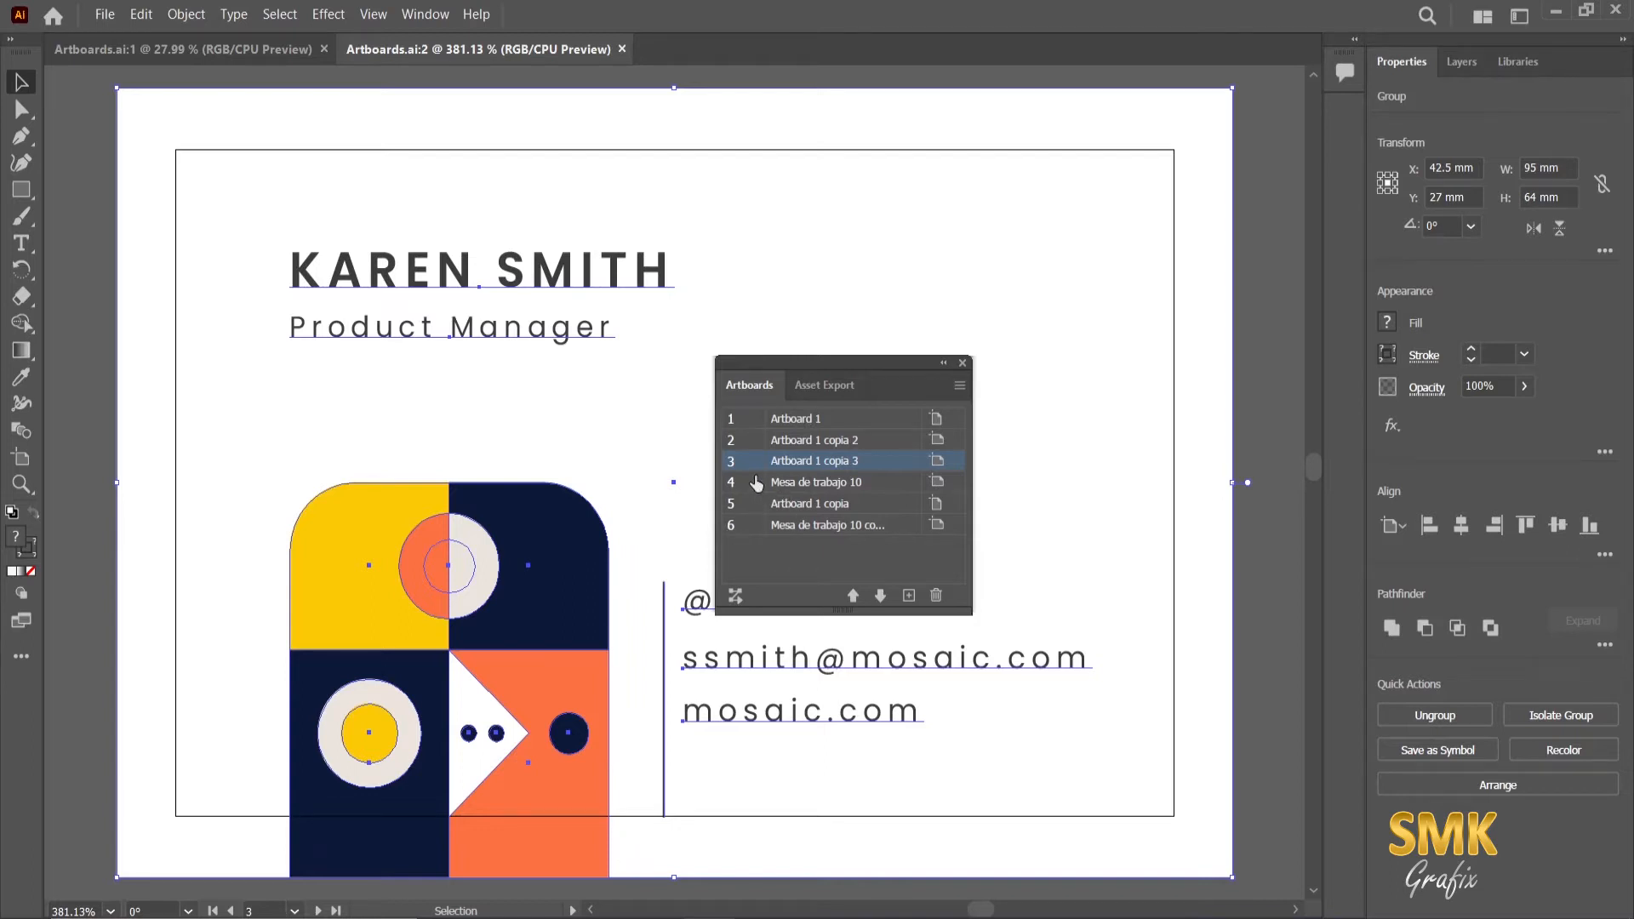
left_click_drag(786, 362, 1176, 630)
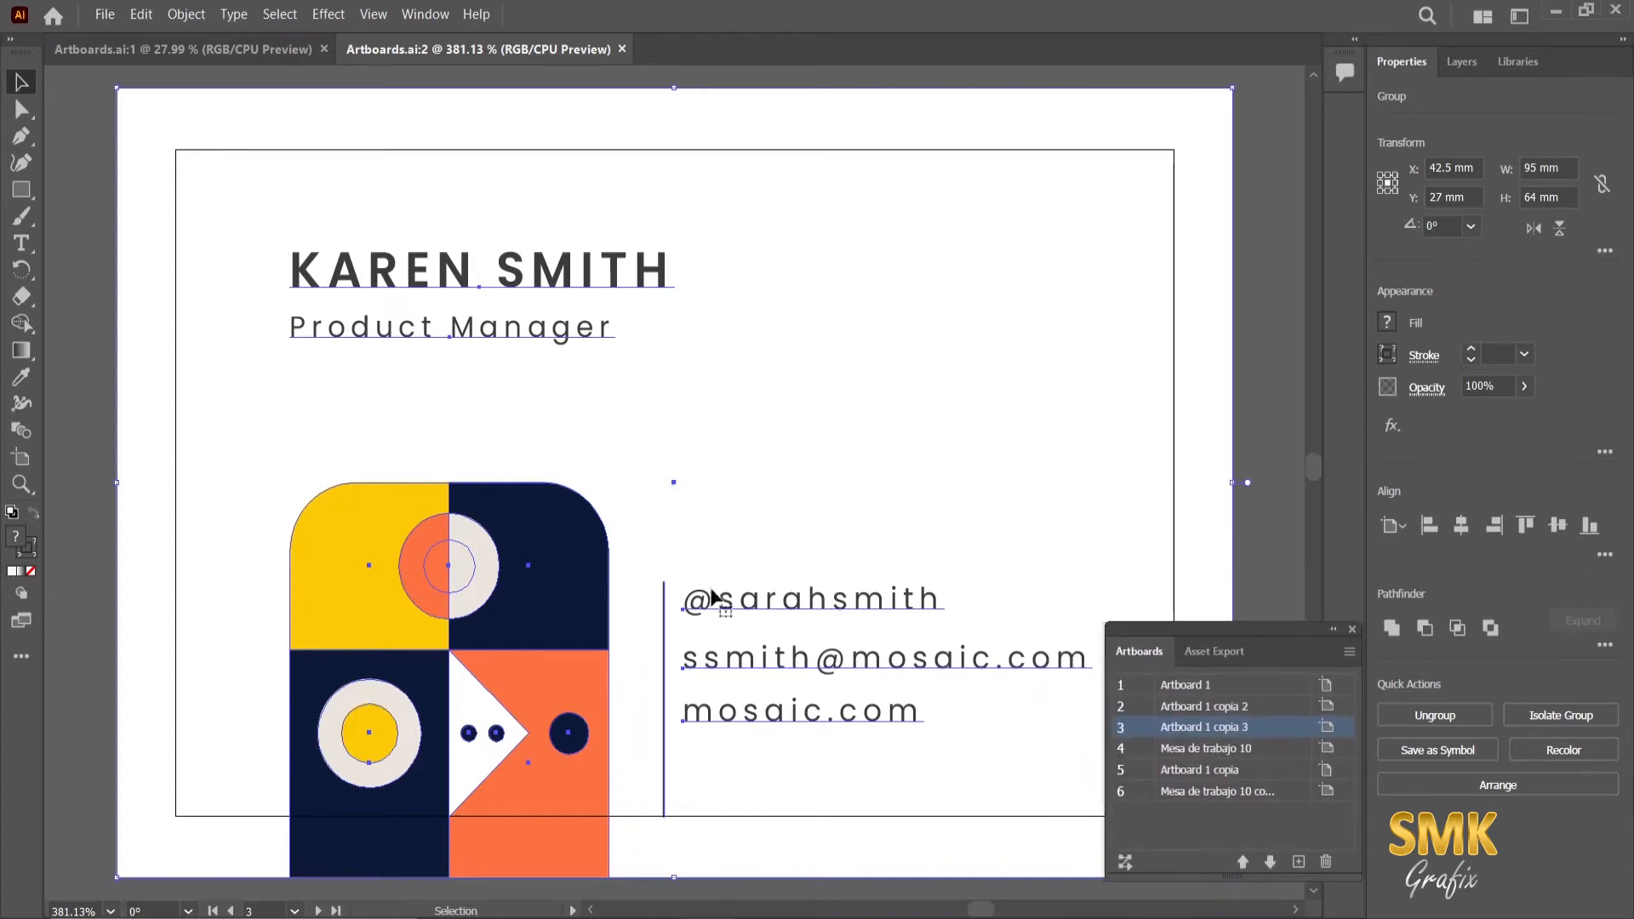
left_click(372, 14)
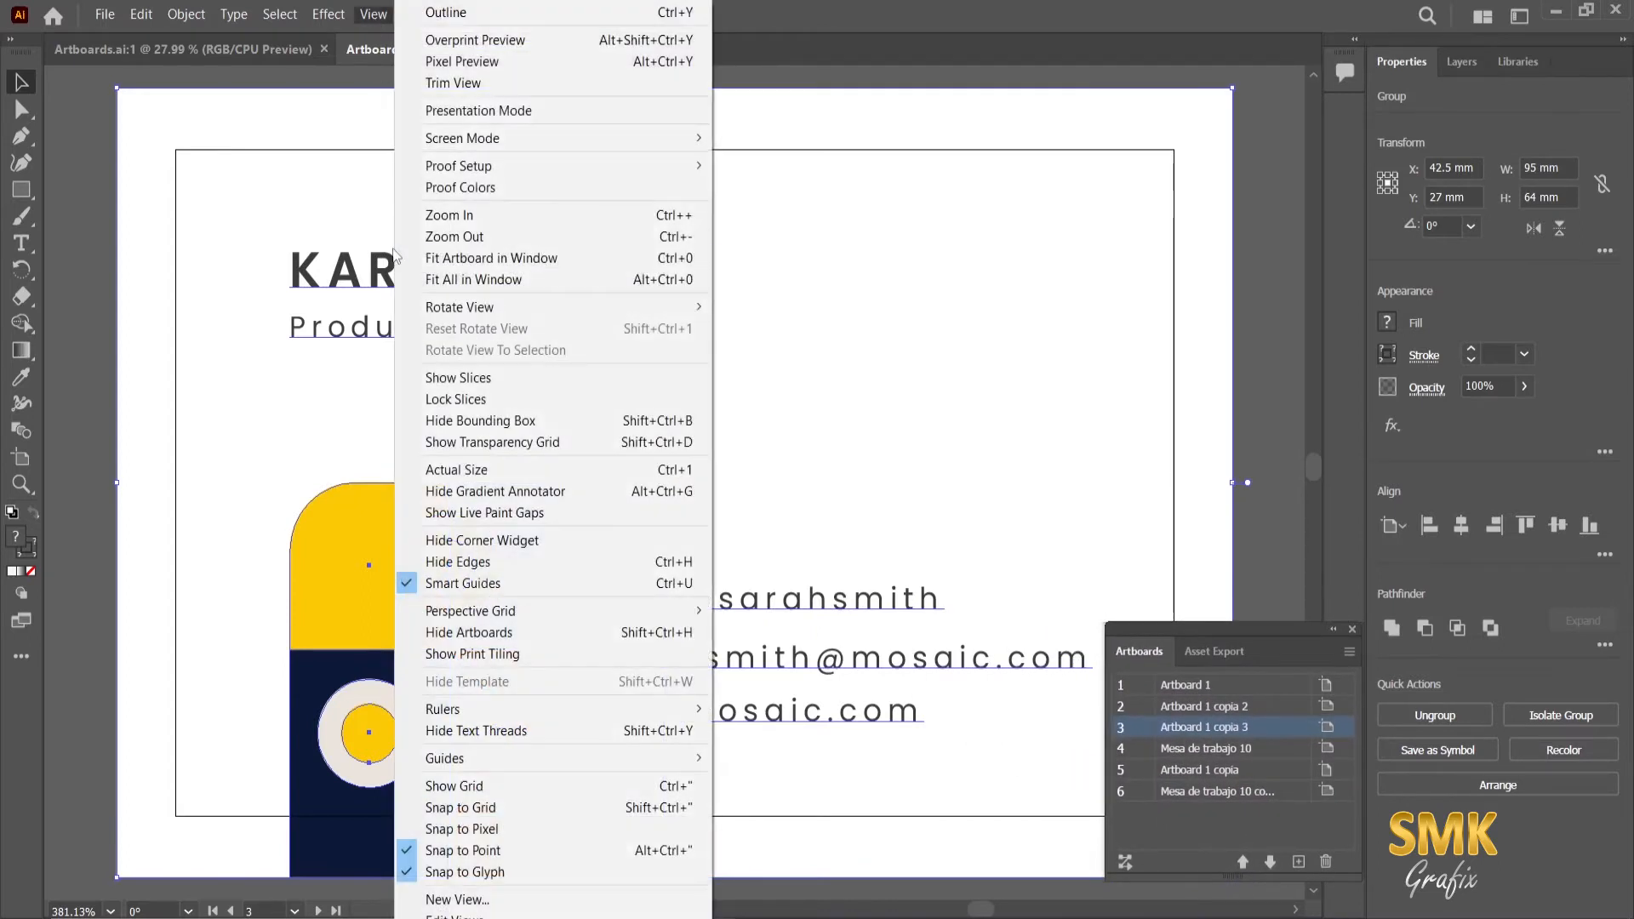
left_click(473, 281)
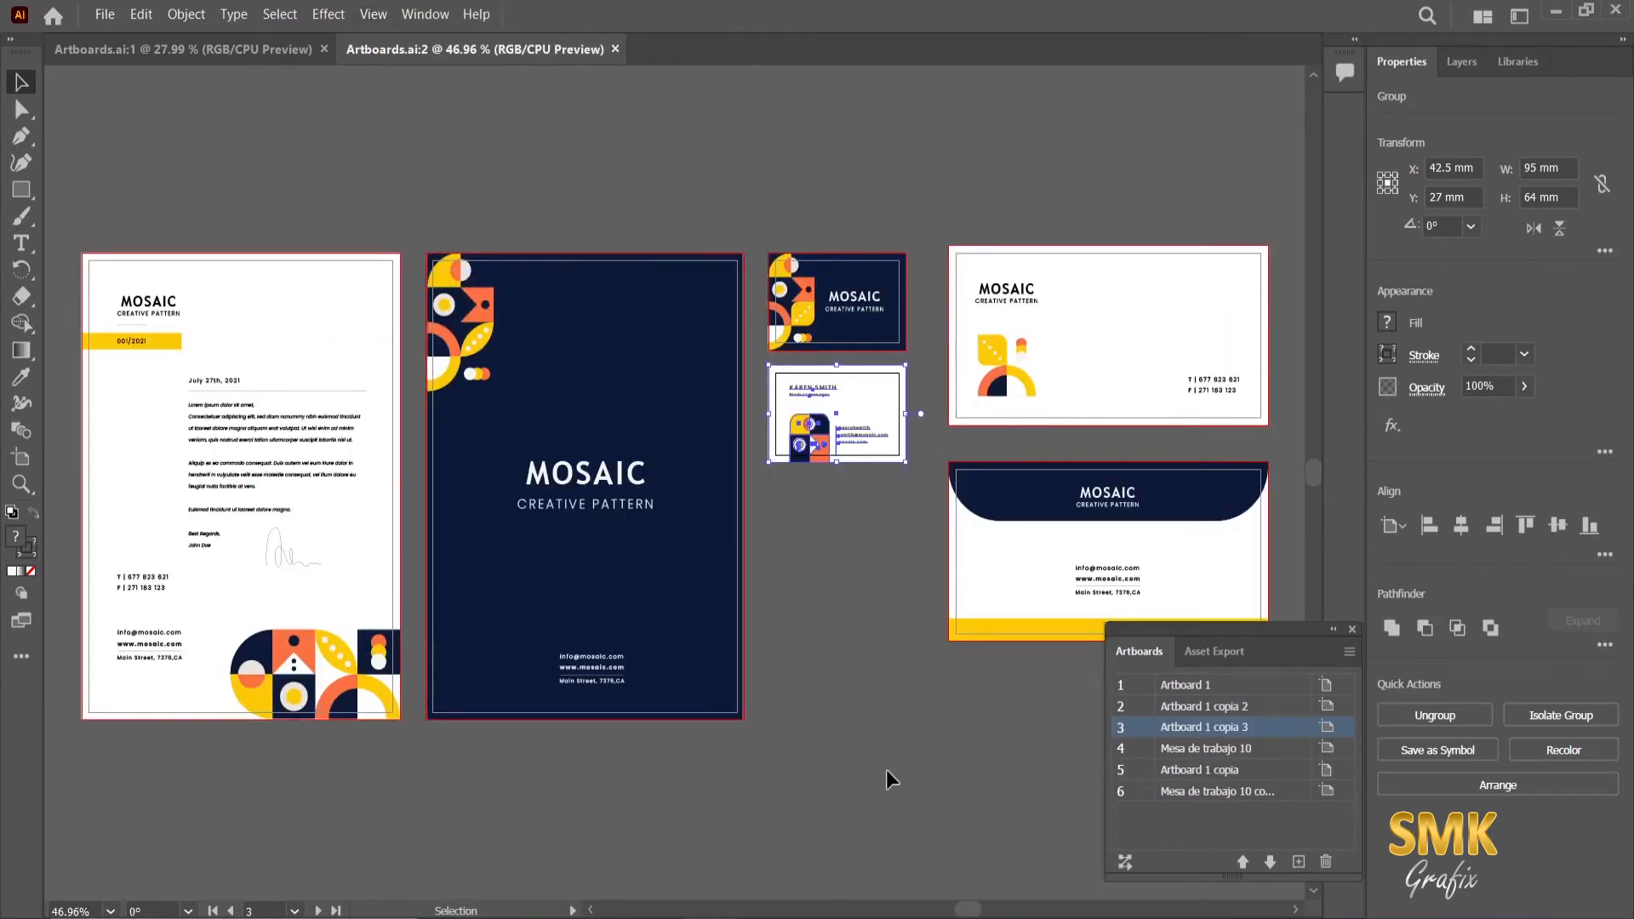
Reorder the artboards so Artboard 1 copia 3 is first, Artboard 1 copia second, Artboard 1 copia 2 third and Artboard 1 fourth
double_click(1213, 728)
mouse_move(1207, 708)
left_mouse_down()
mouse_move(1223, 719)
mouse_move(1193, 722)
mouse_move(1200, 739)
left_mouse_up()
left_click(1192, 691)
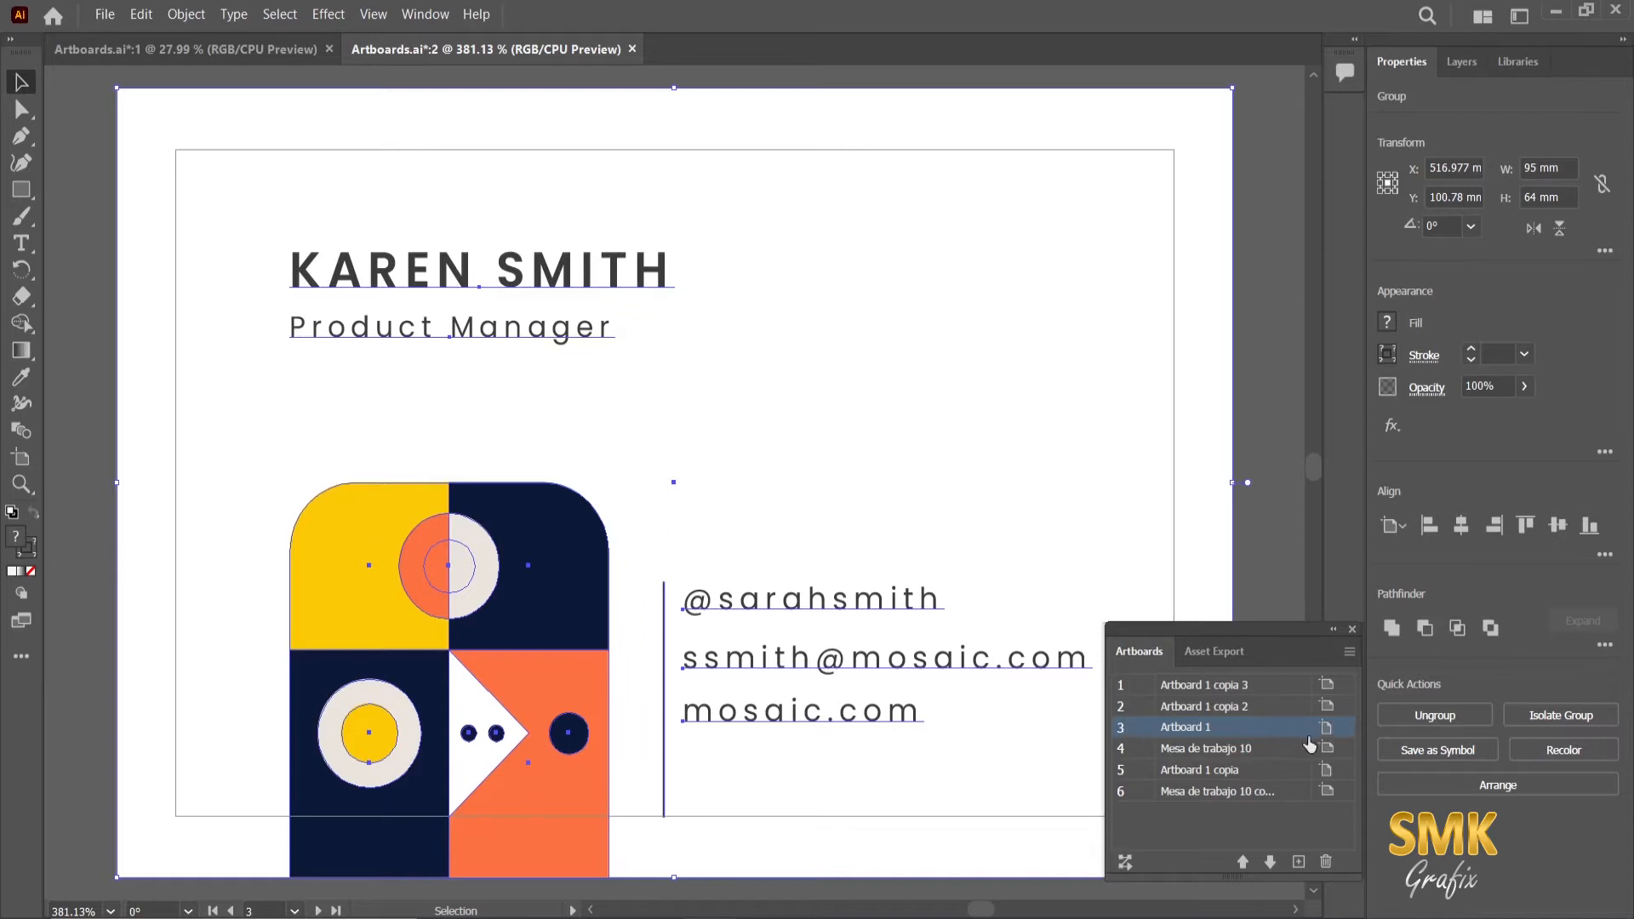
left_click_drag(1196, 770, 1194, 703)
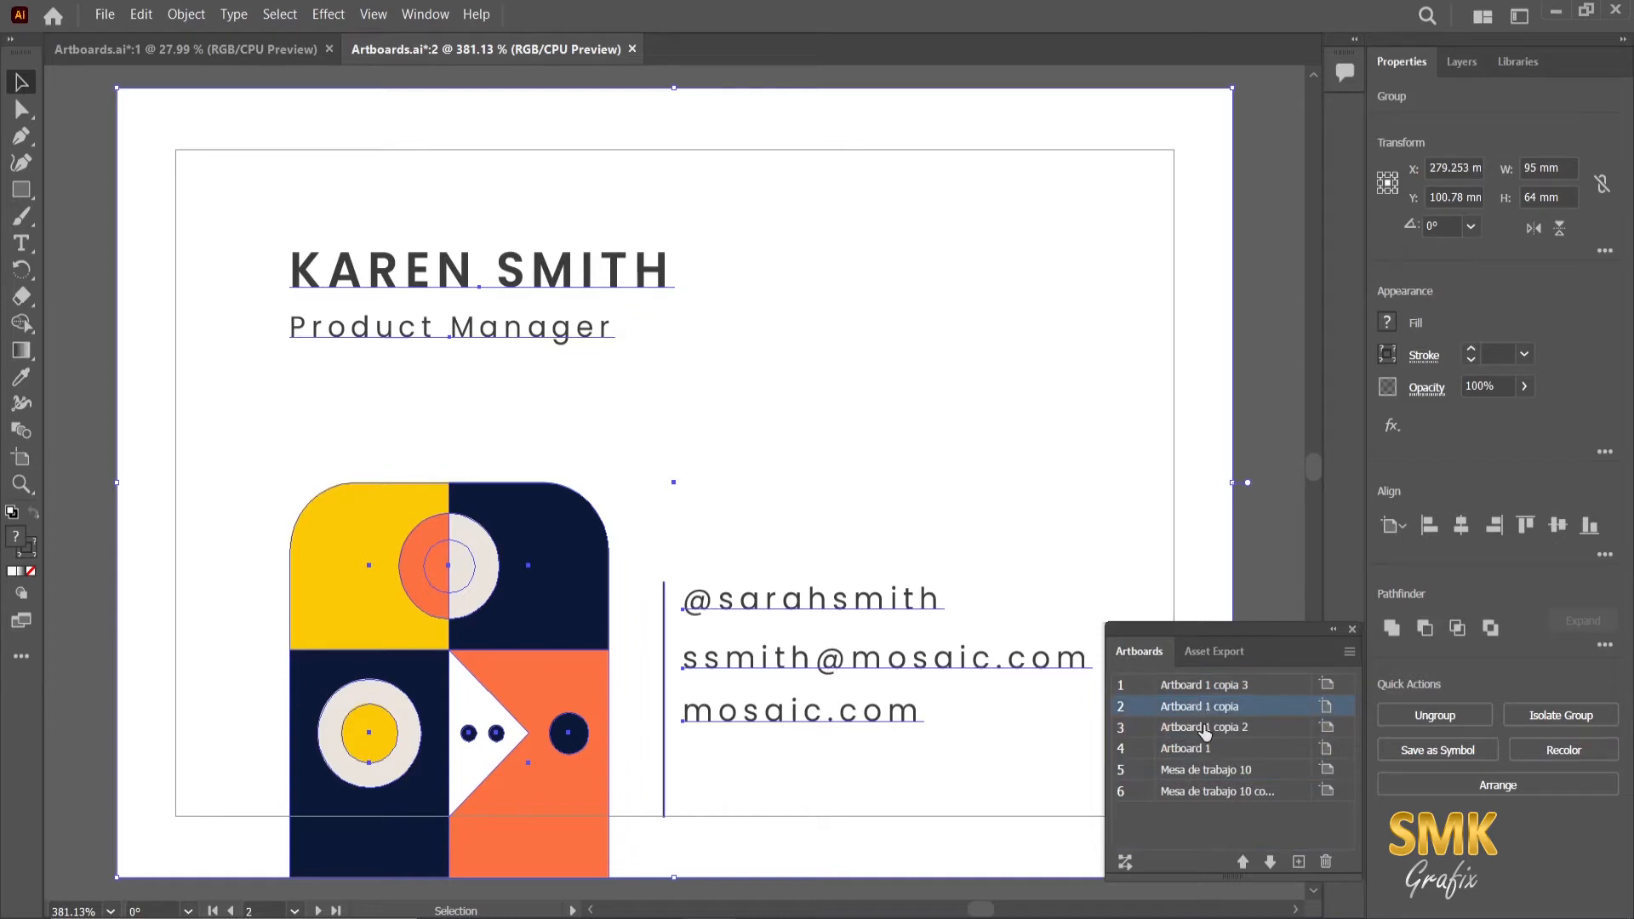
key("ctrl+alt+0")
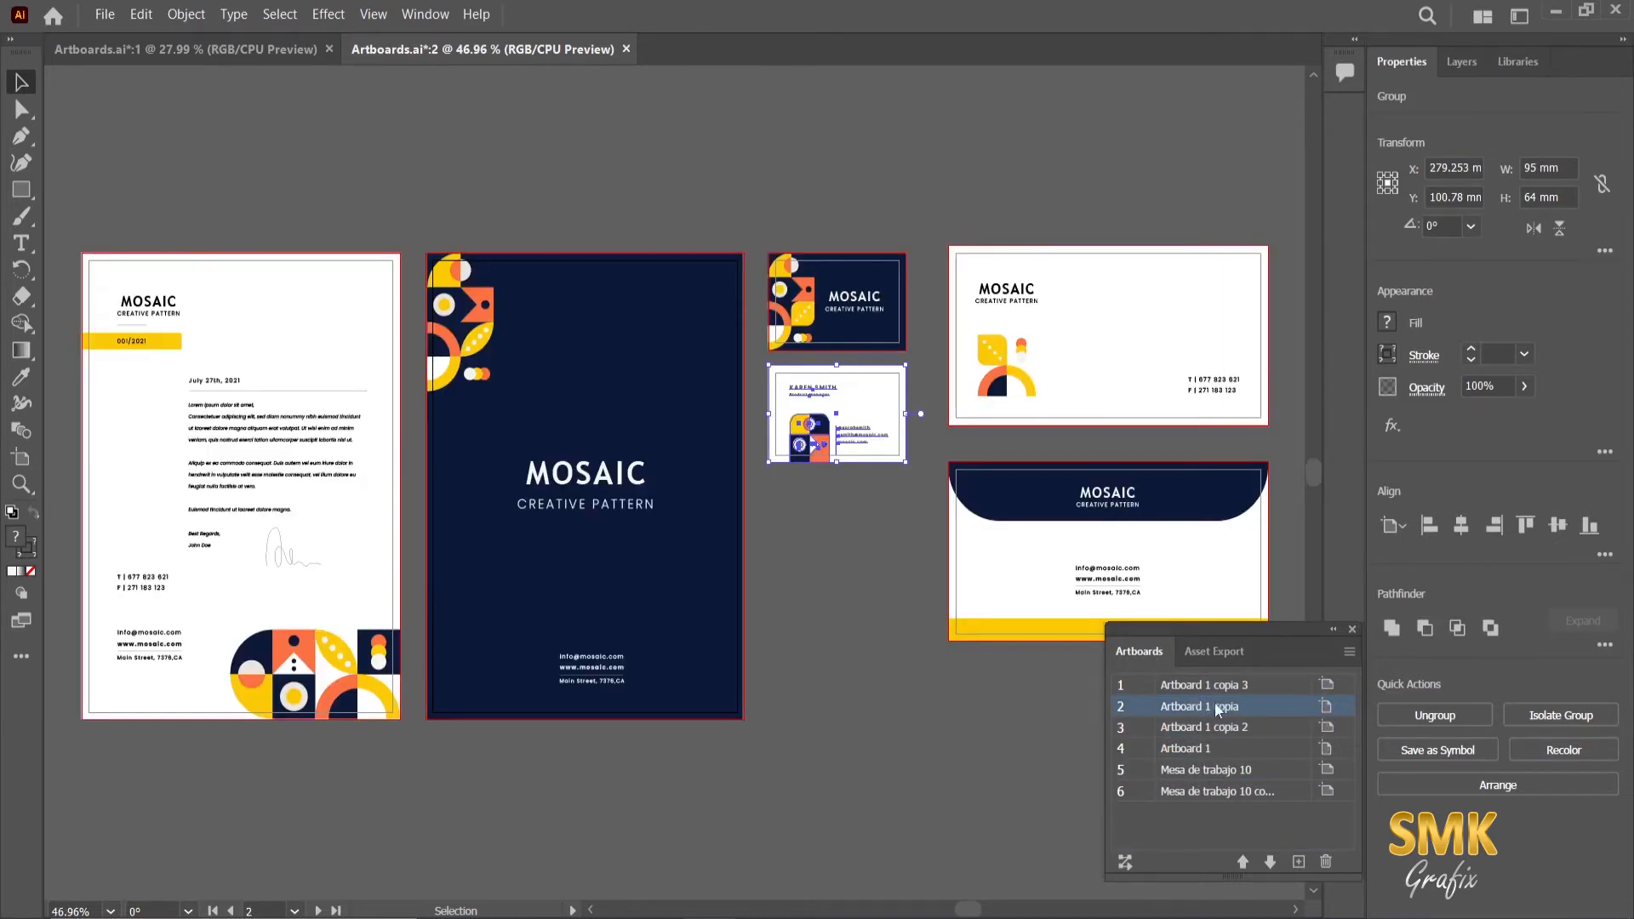
Add a new artboard after Artboard 1 copia and delete it again
left_click(1300, 860)
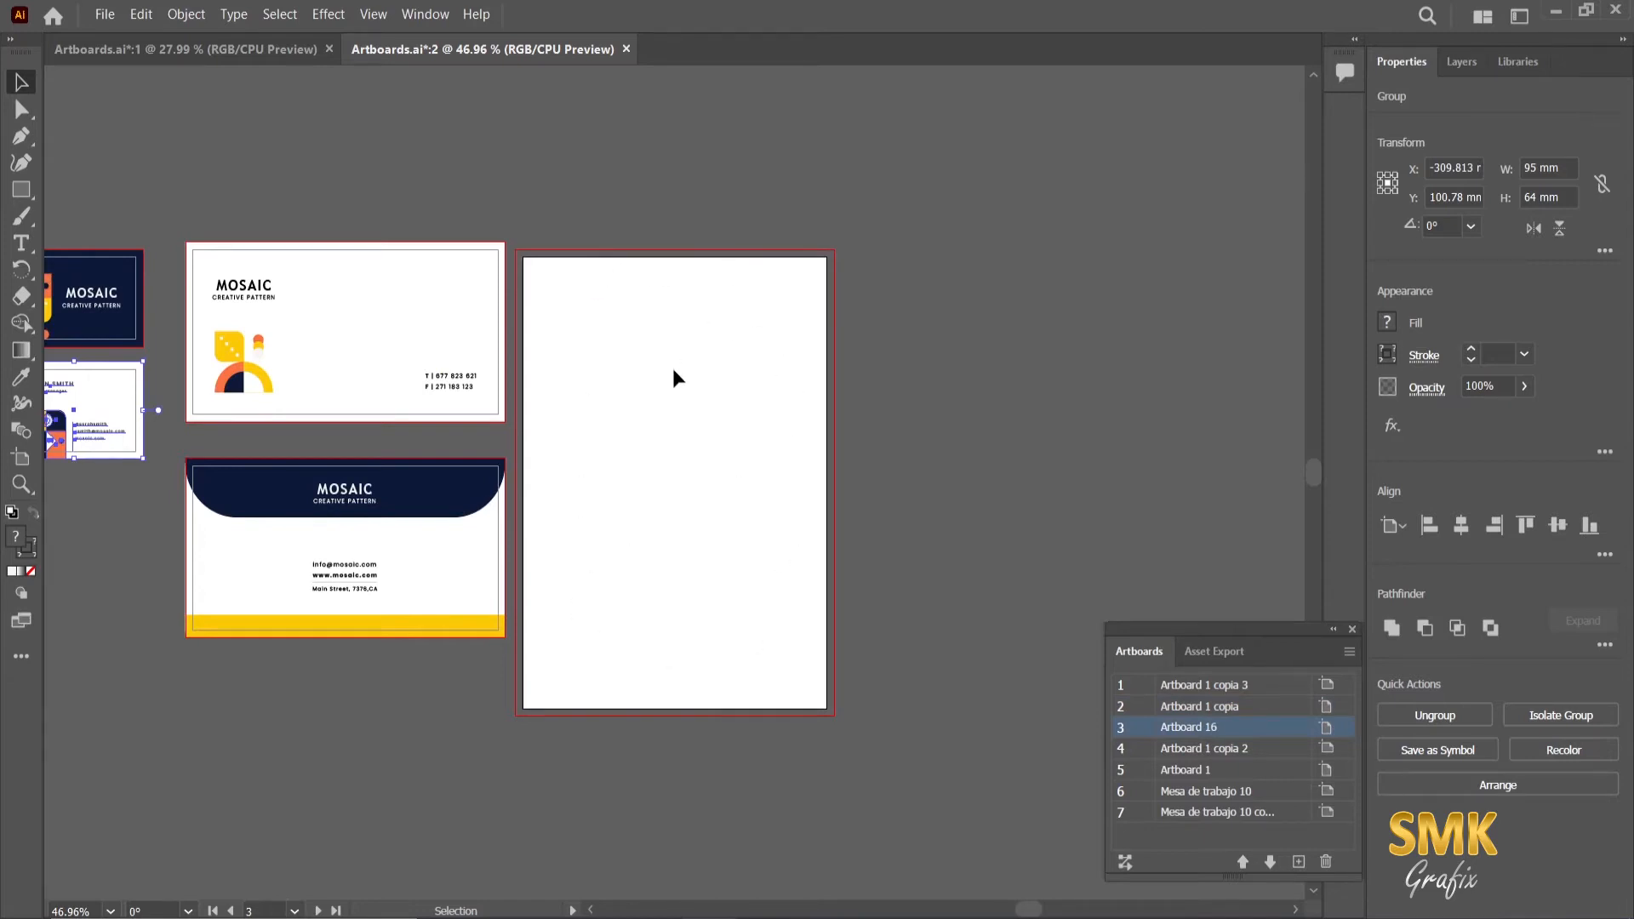
left_click(1321, 863)
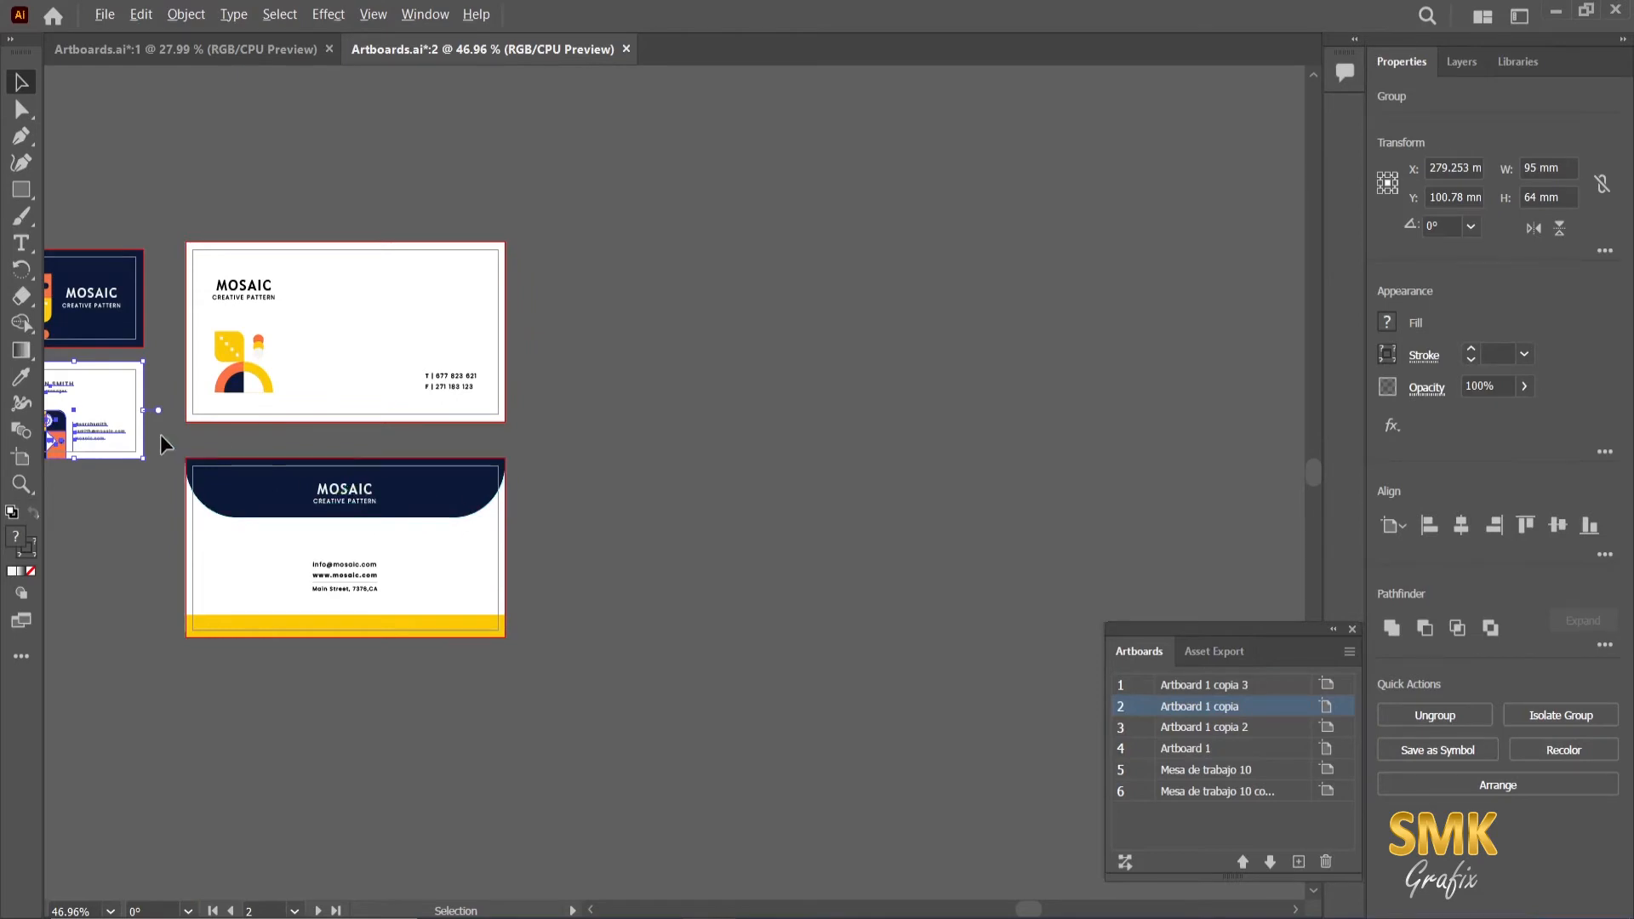
Examine the extent of the whole canvas around the artboards
scroll(160, 435, "down", 1)
scroll(163, 461, "down", 7)
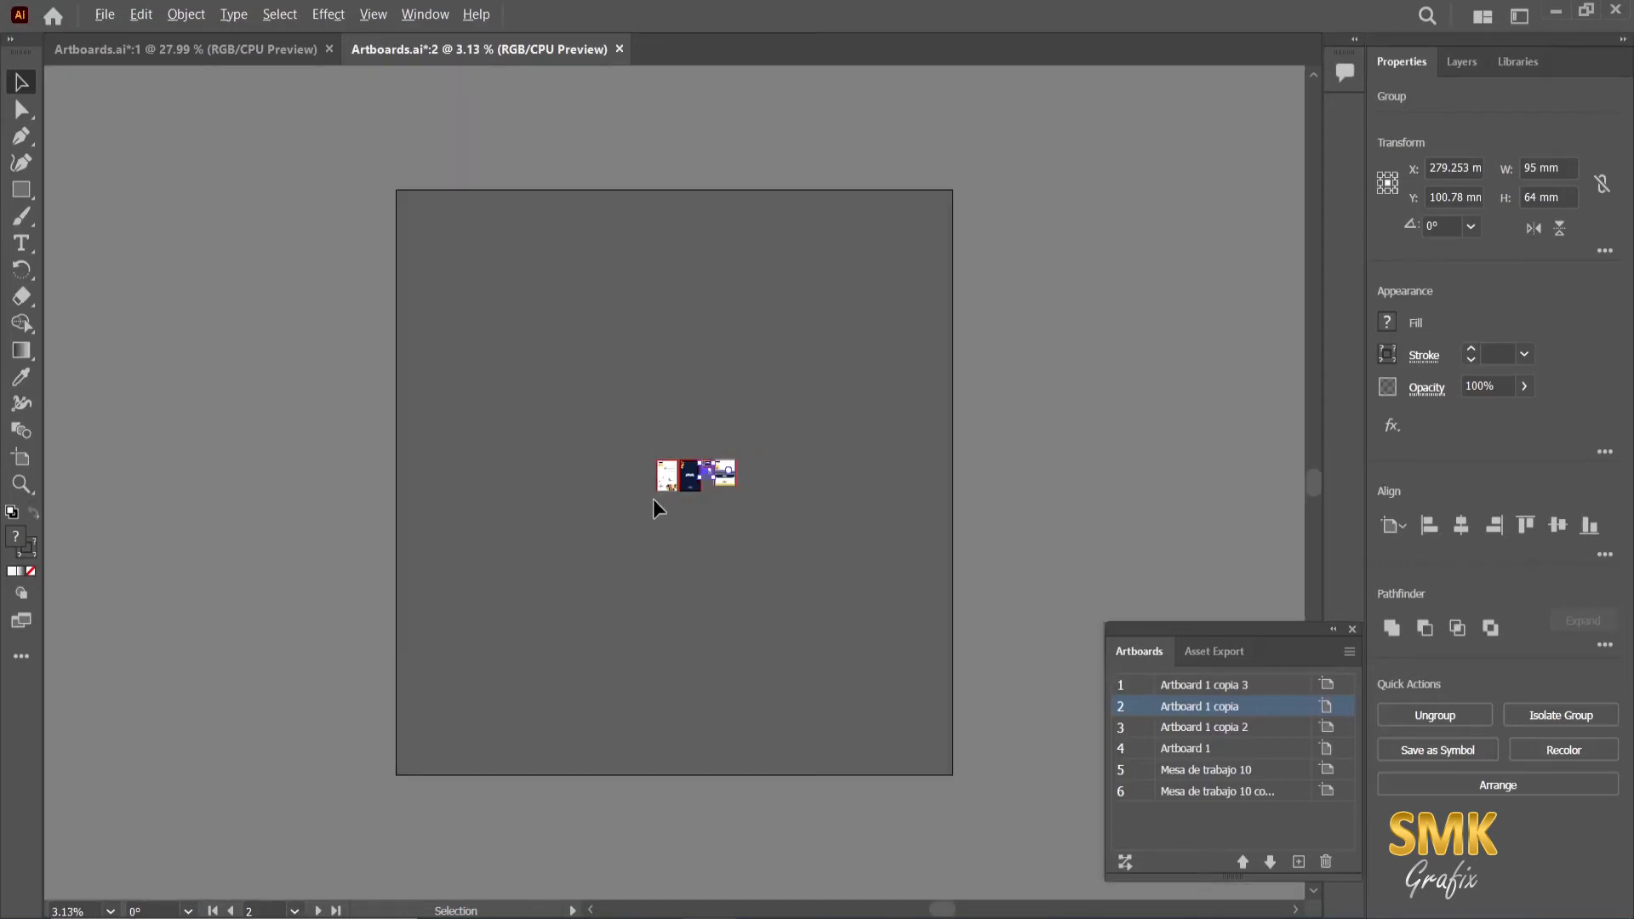
scroll(713, 488, "up", 1)
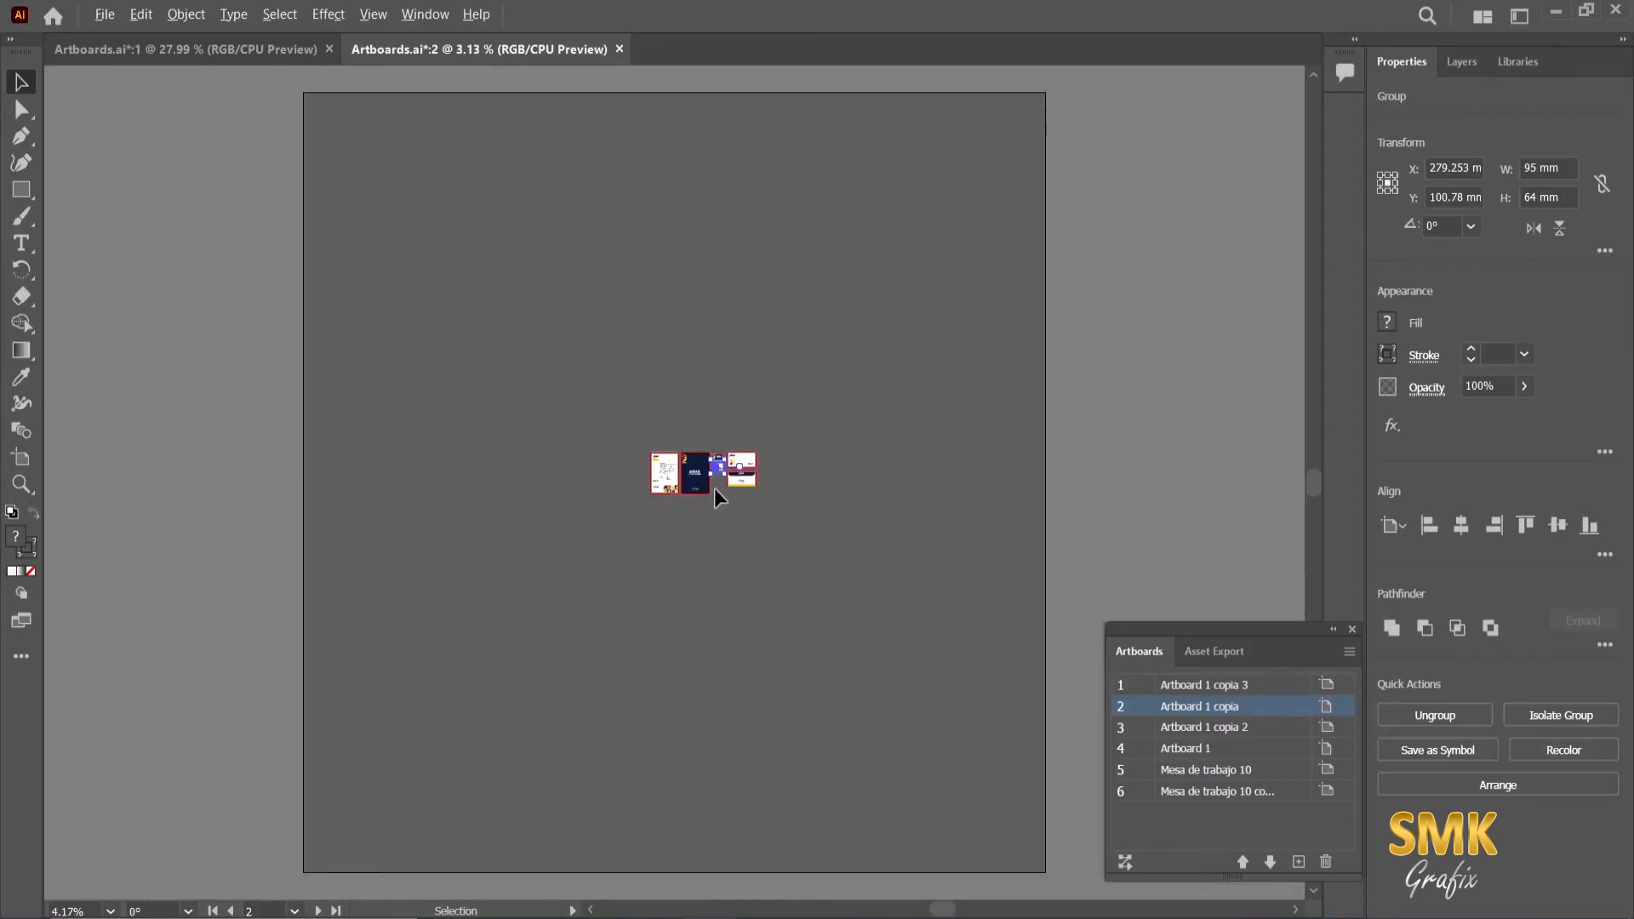
scroll(713, 487, "down", 1)
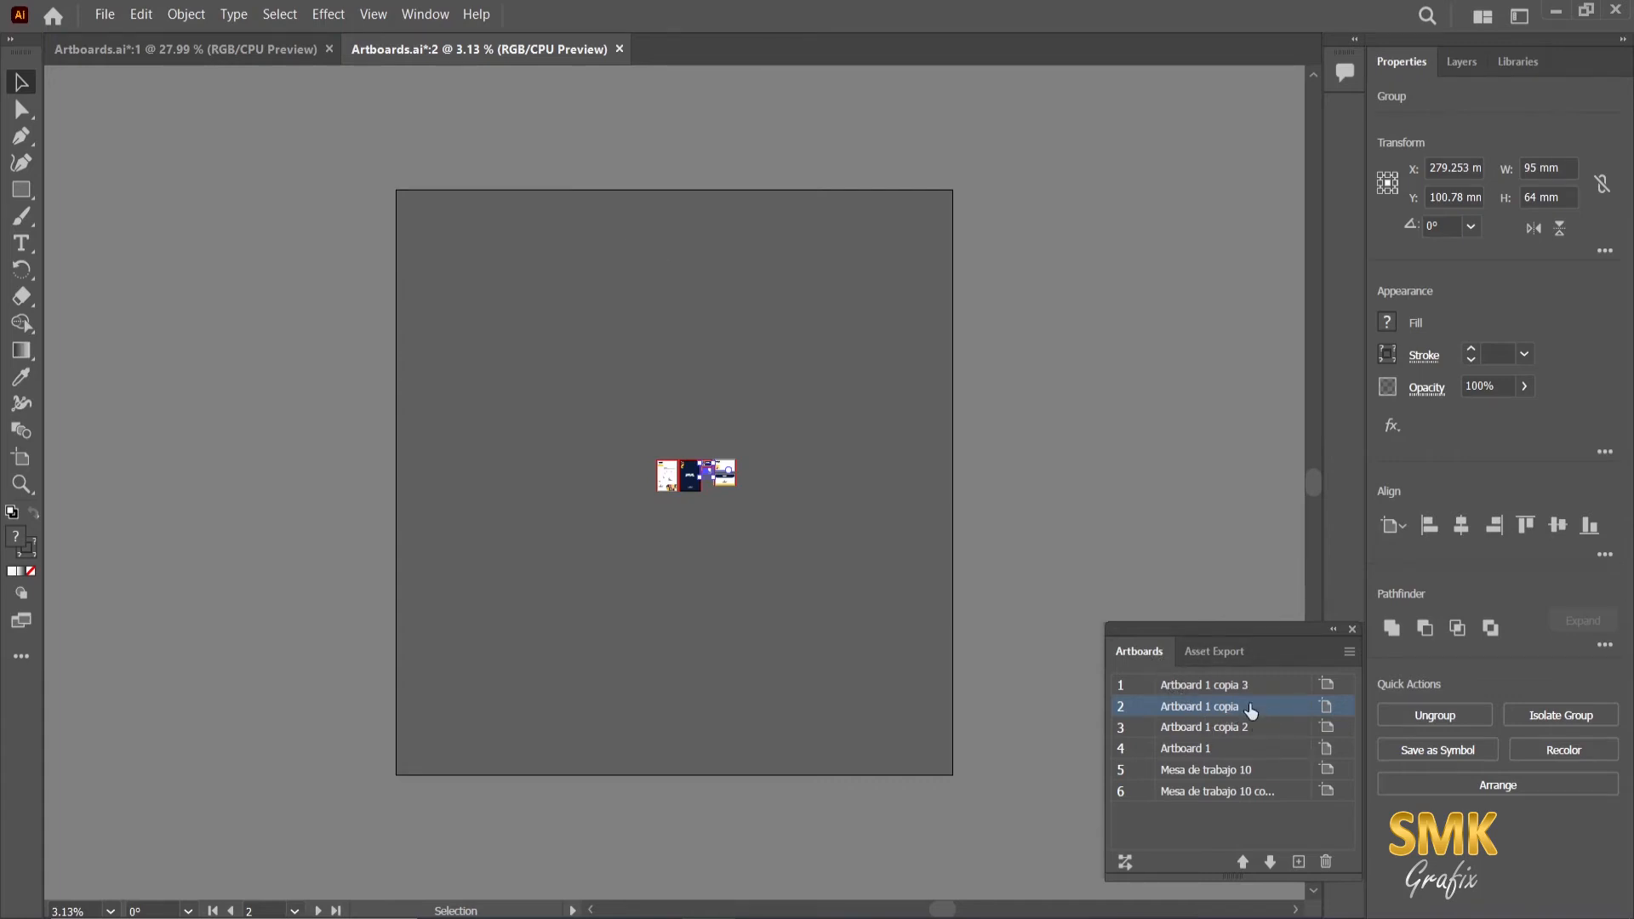
Bring Artboard 1 copia 2 into full view, followed by Mesa de trabajo 10
left_click(1206, 736)
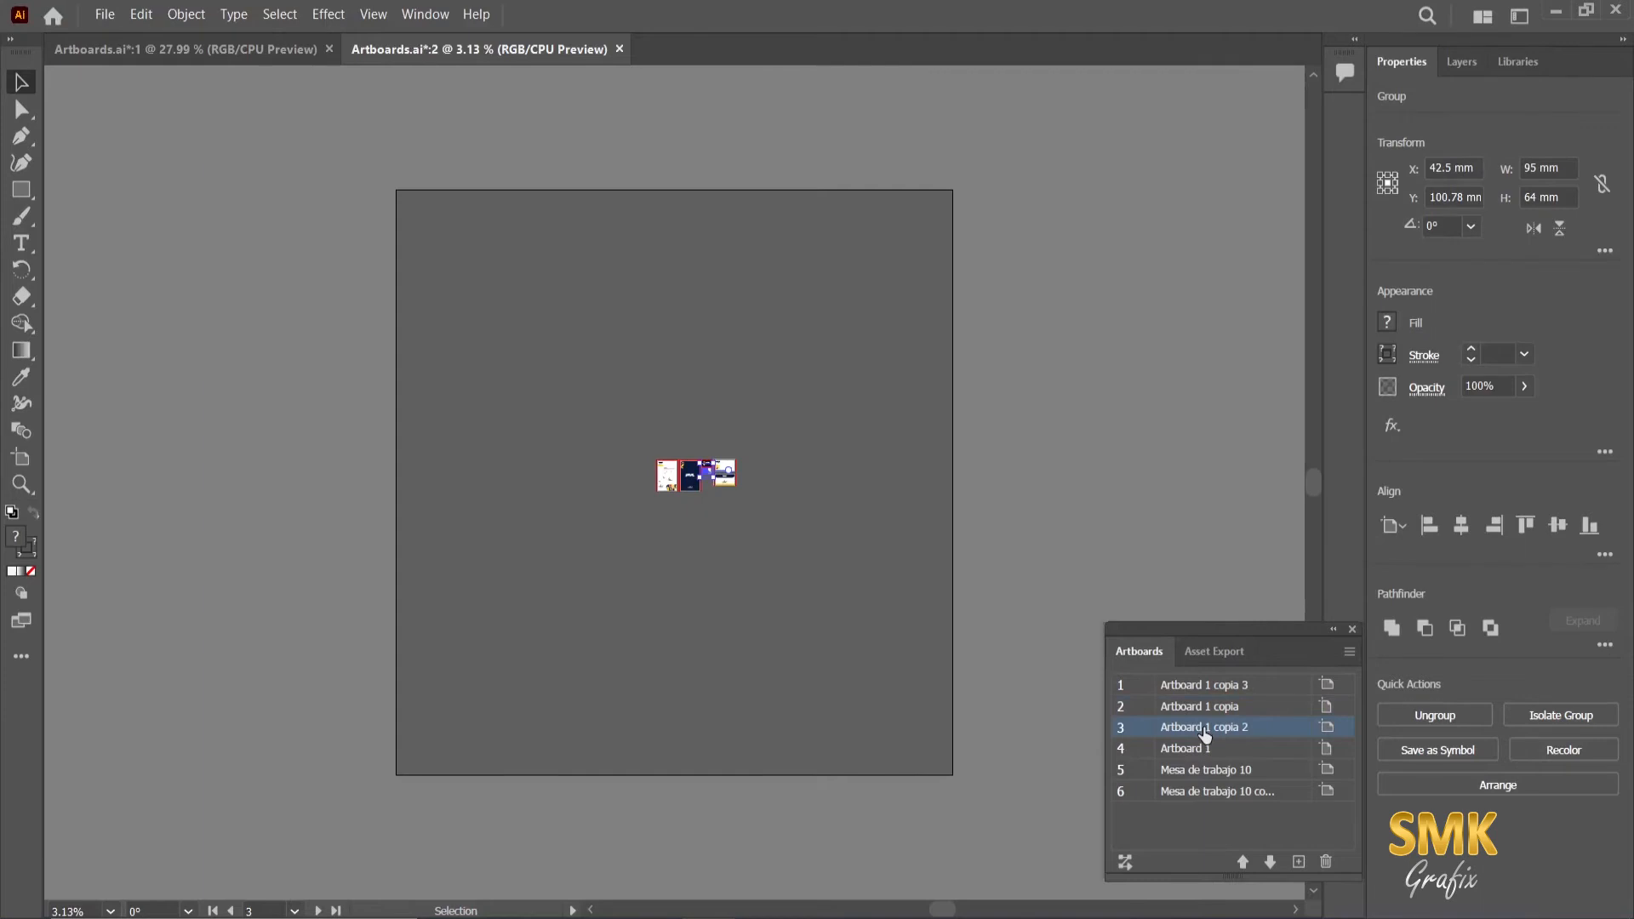
double_click(1200, 730)
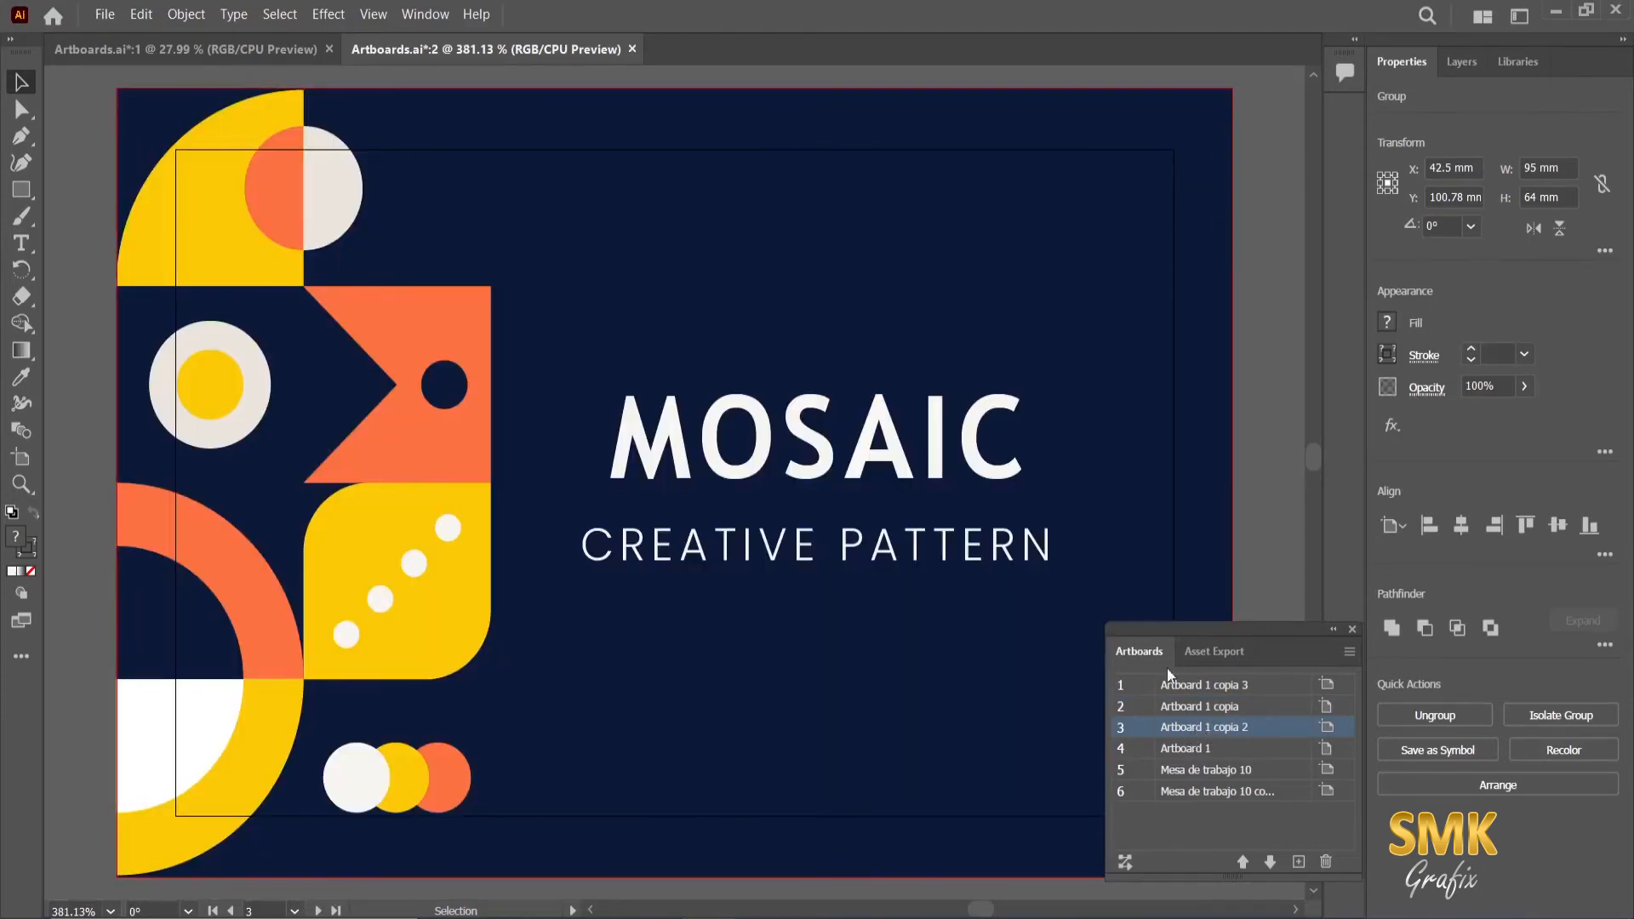
left_click(1202, 771)
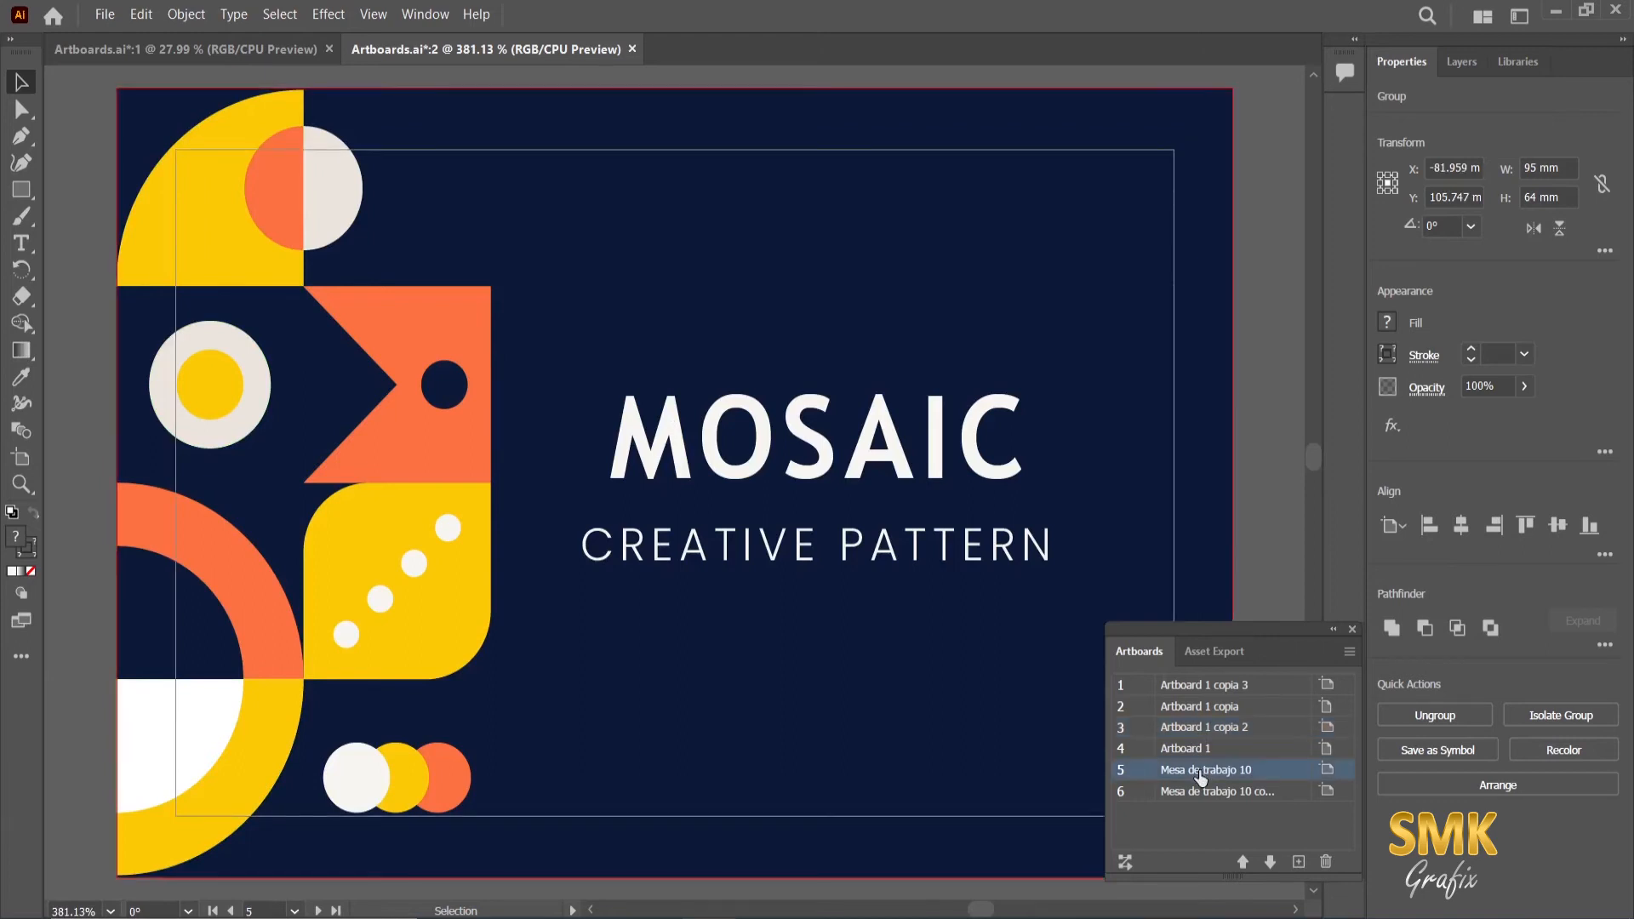
double_click(1201, 771)
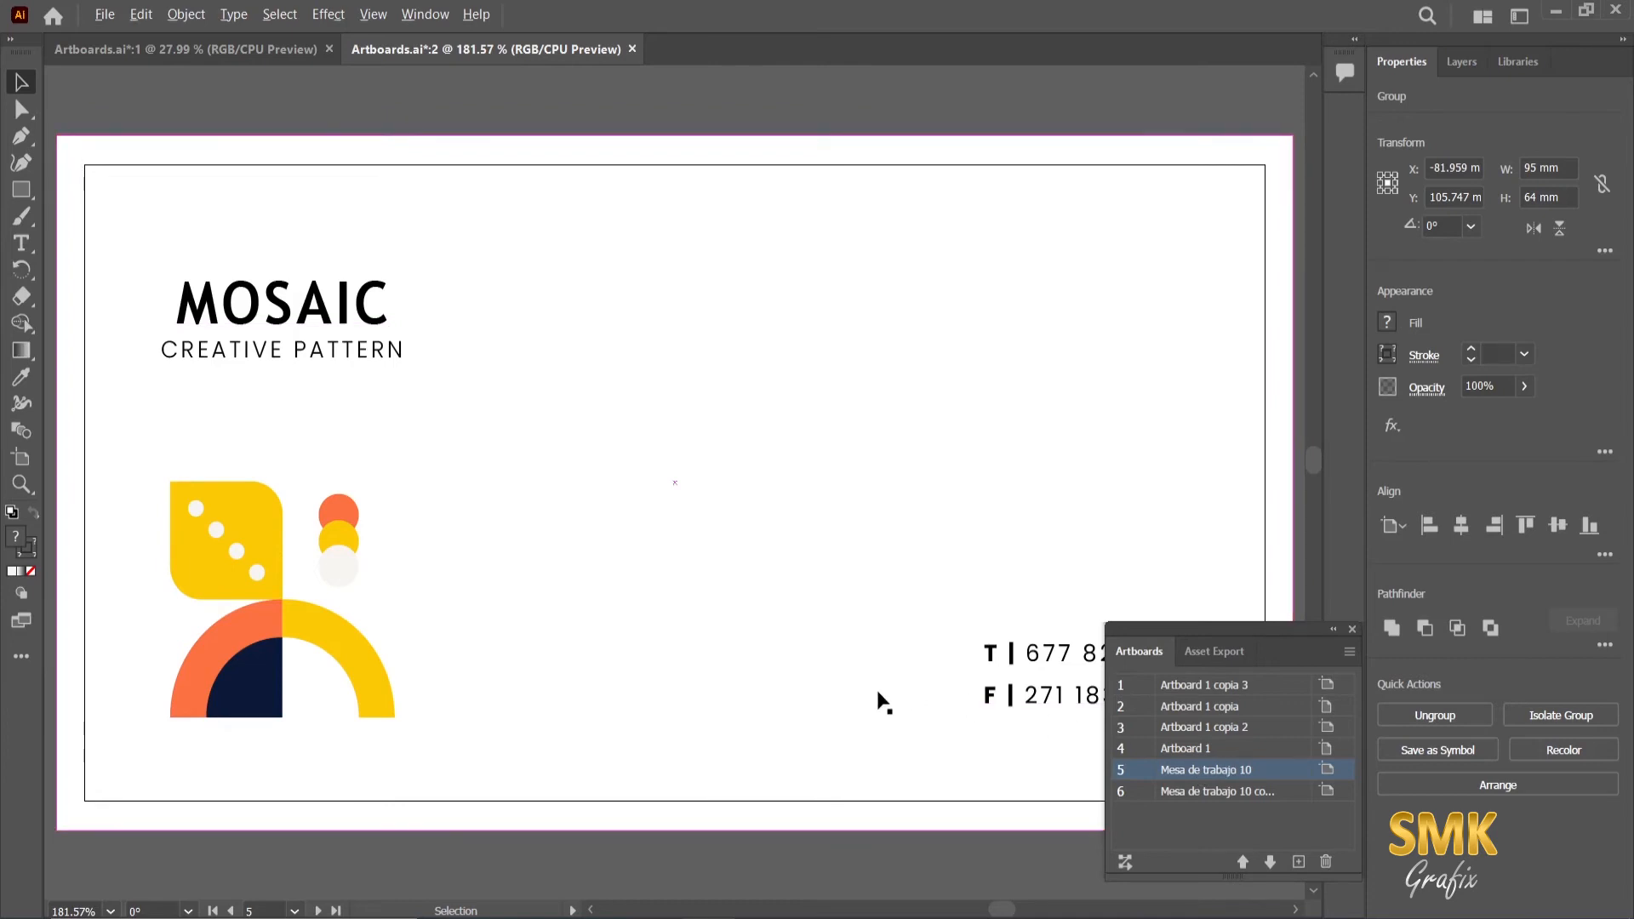
Draw a new portrait artboard about 168 × 261 mm beside the two envelopes with the Artboard tool
key("ctrl+1")
scroll(876, 691, "down", 5)
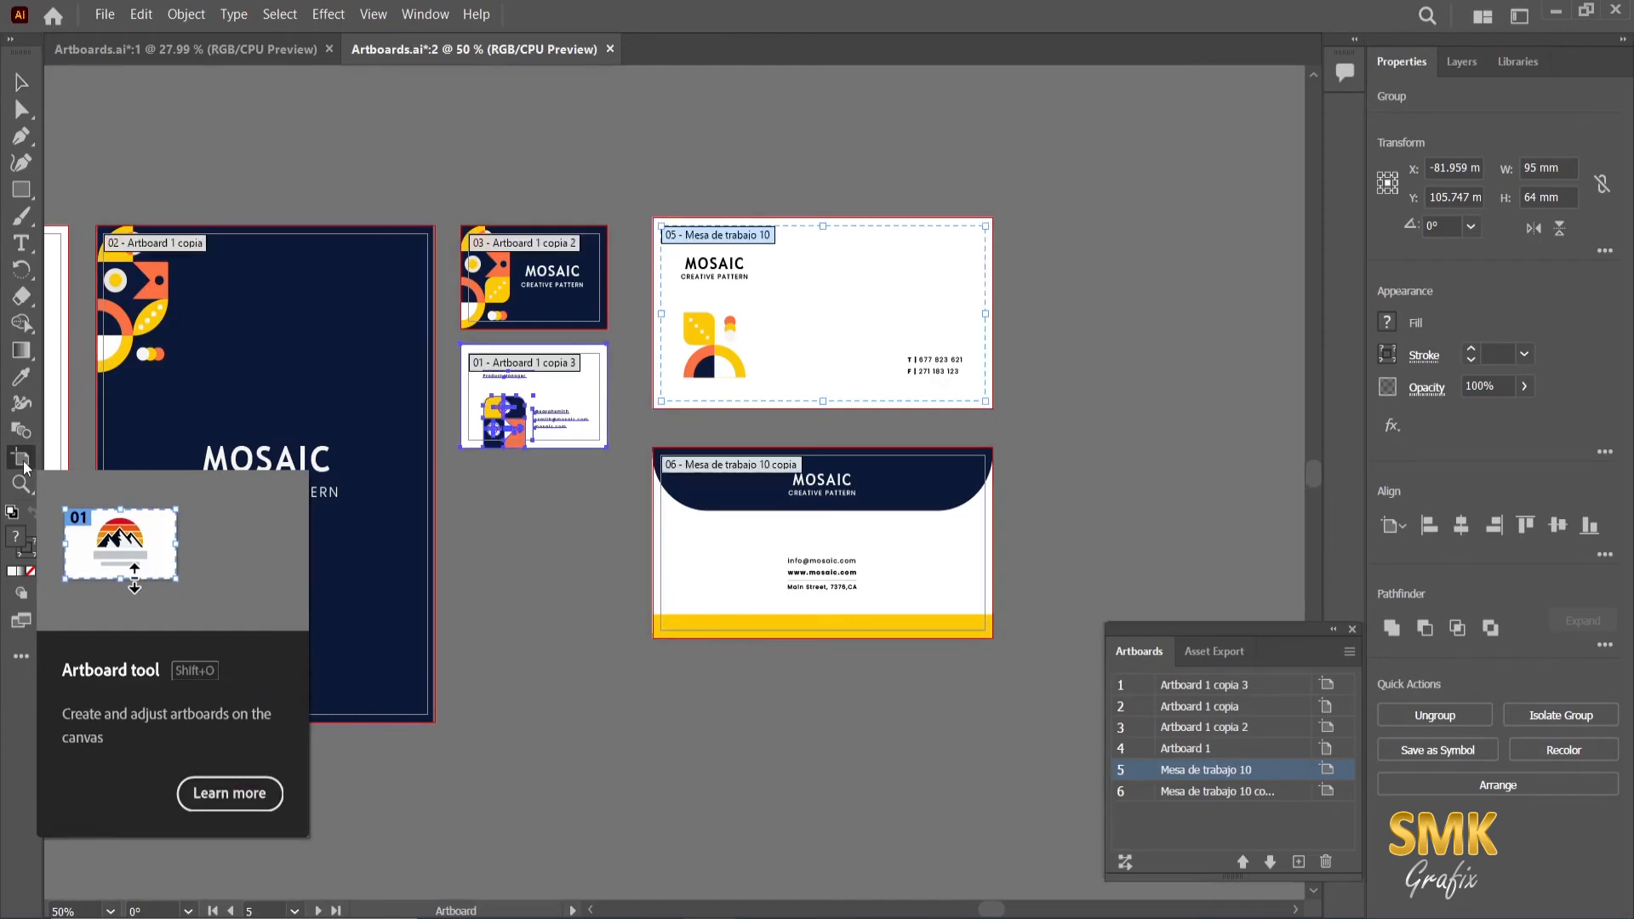
left_click(23, 460)
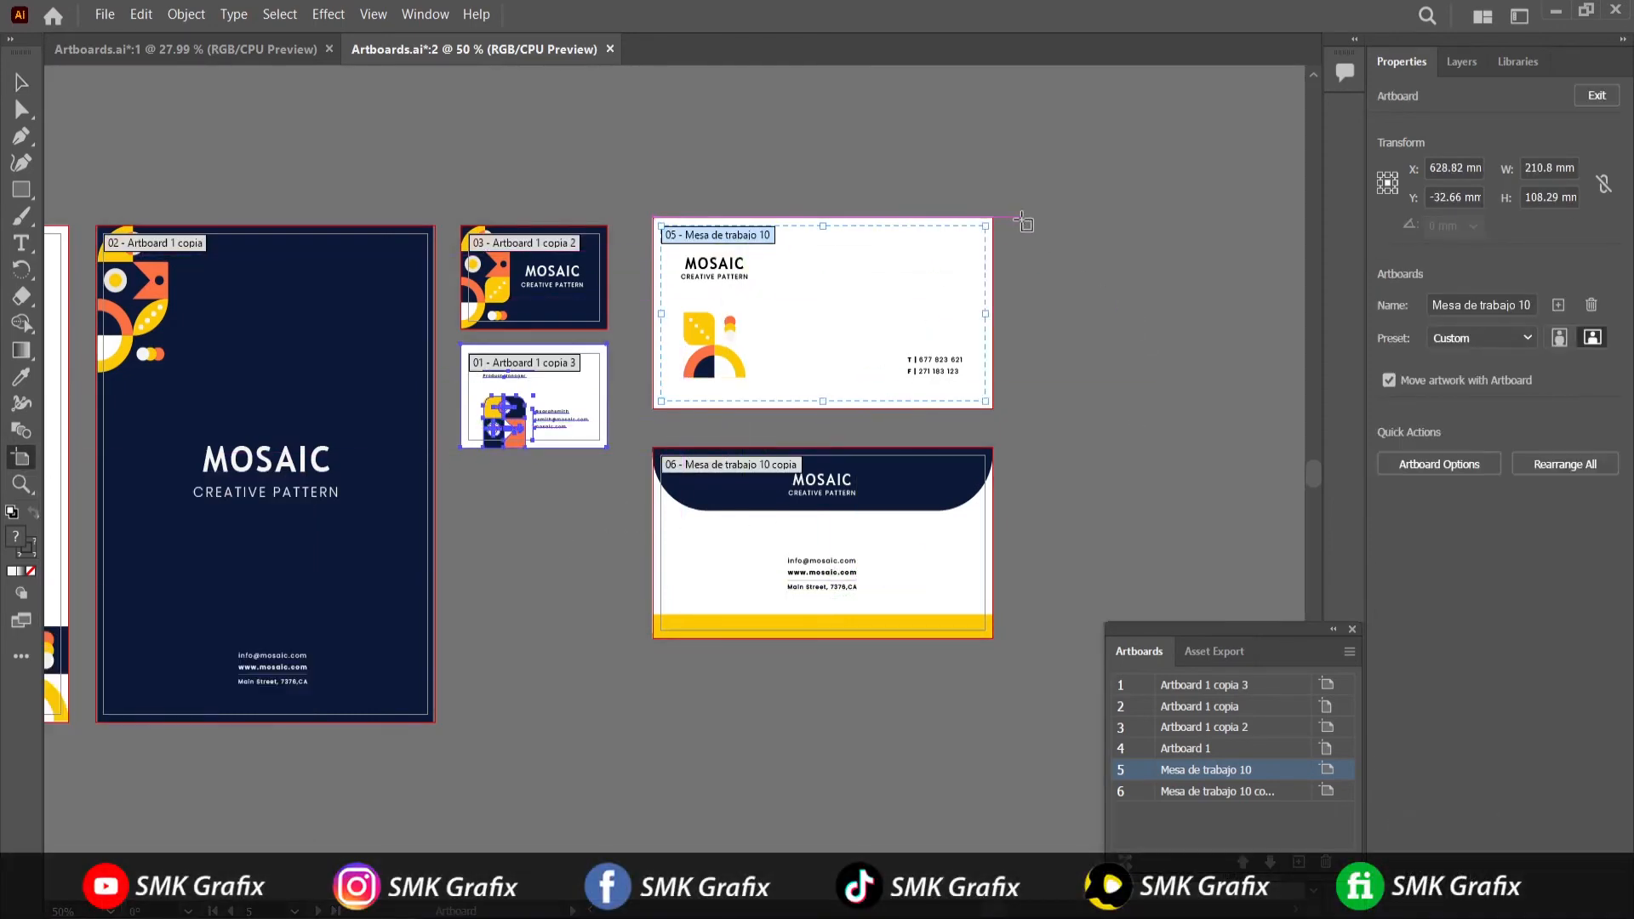
left_click_drag(1010, 218, 1267, 641)
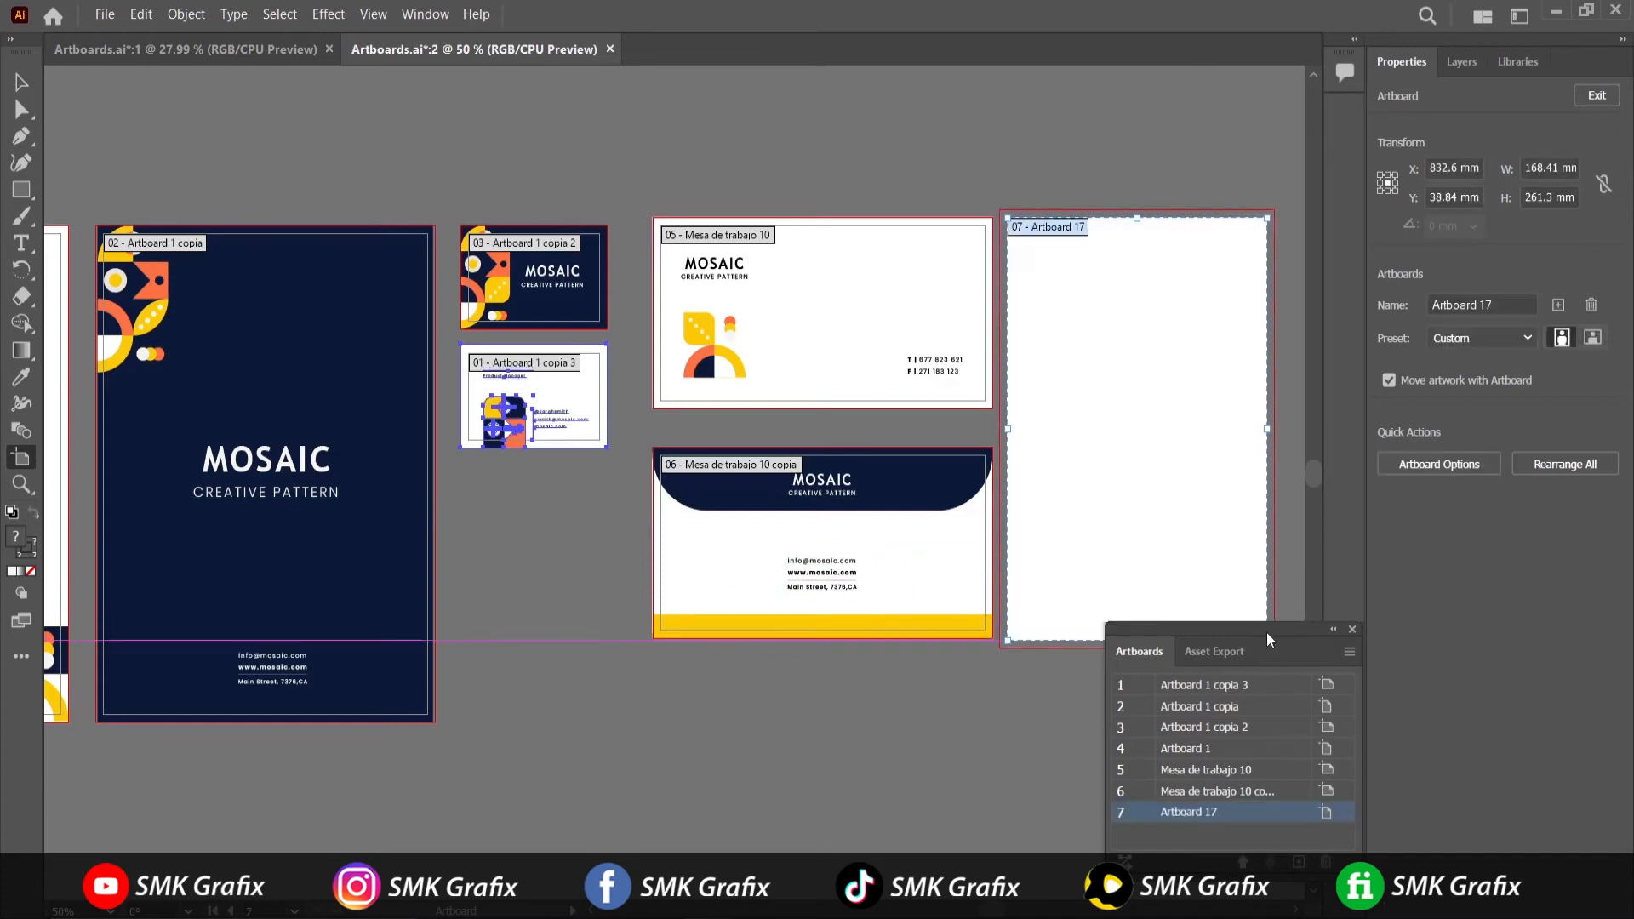
Create another artboard of about 221 × 117 mm fitted to the white envelope artwork showing the phone numbers
left_click(864, 221)
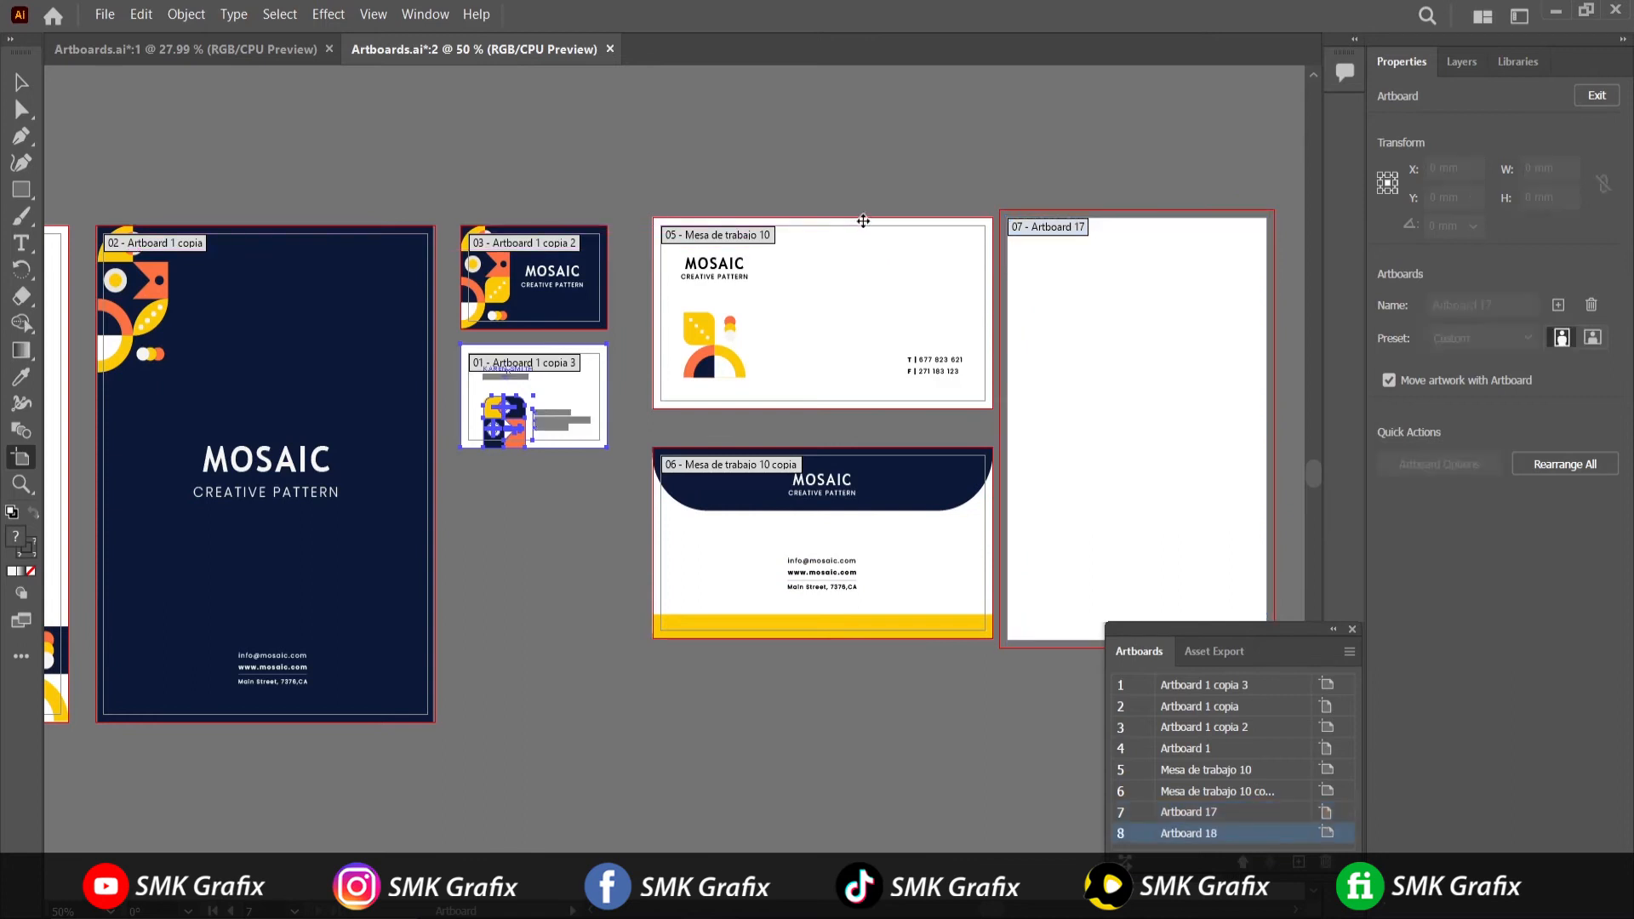
mouse_move(822, 226)
left_mouse_down()
mouse_move(822, 264)
mouse_move(822, 219)
left_mouse_up()
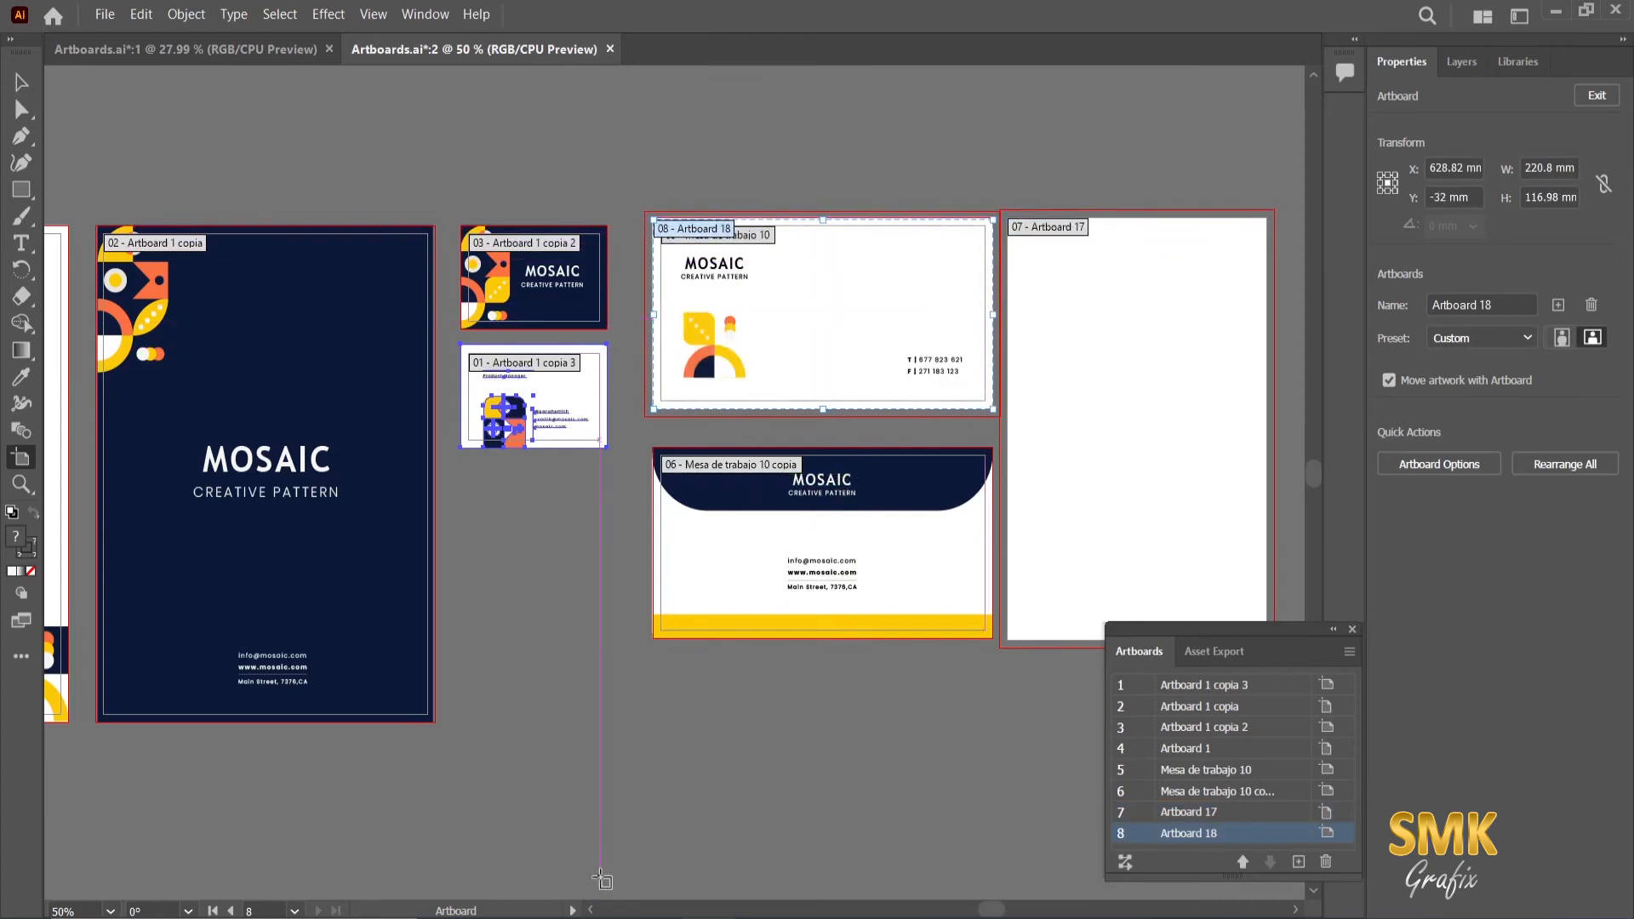
Try the landscape orientation on the navy A4 cover's artboard and return it to portrait
left_click(373, 295)
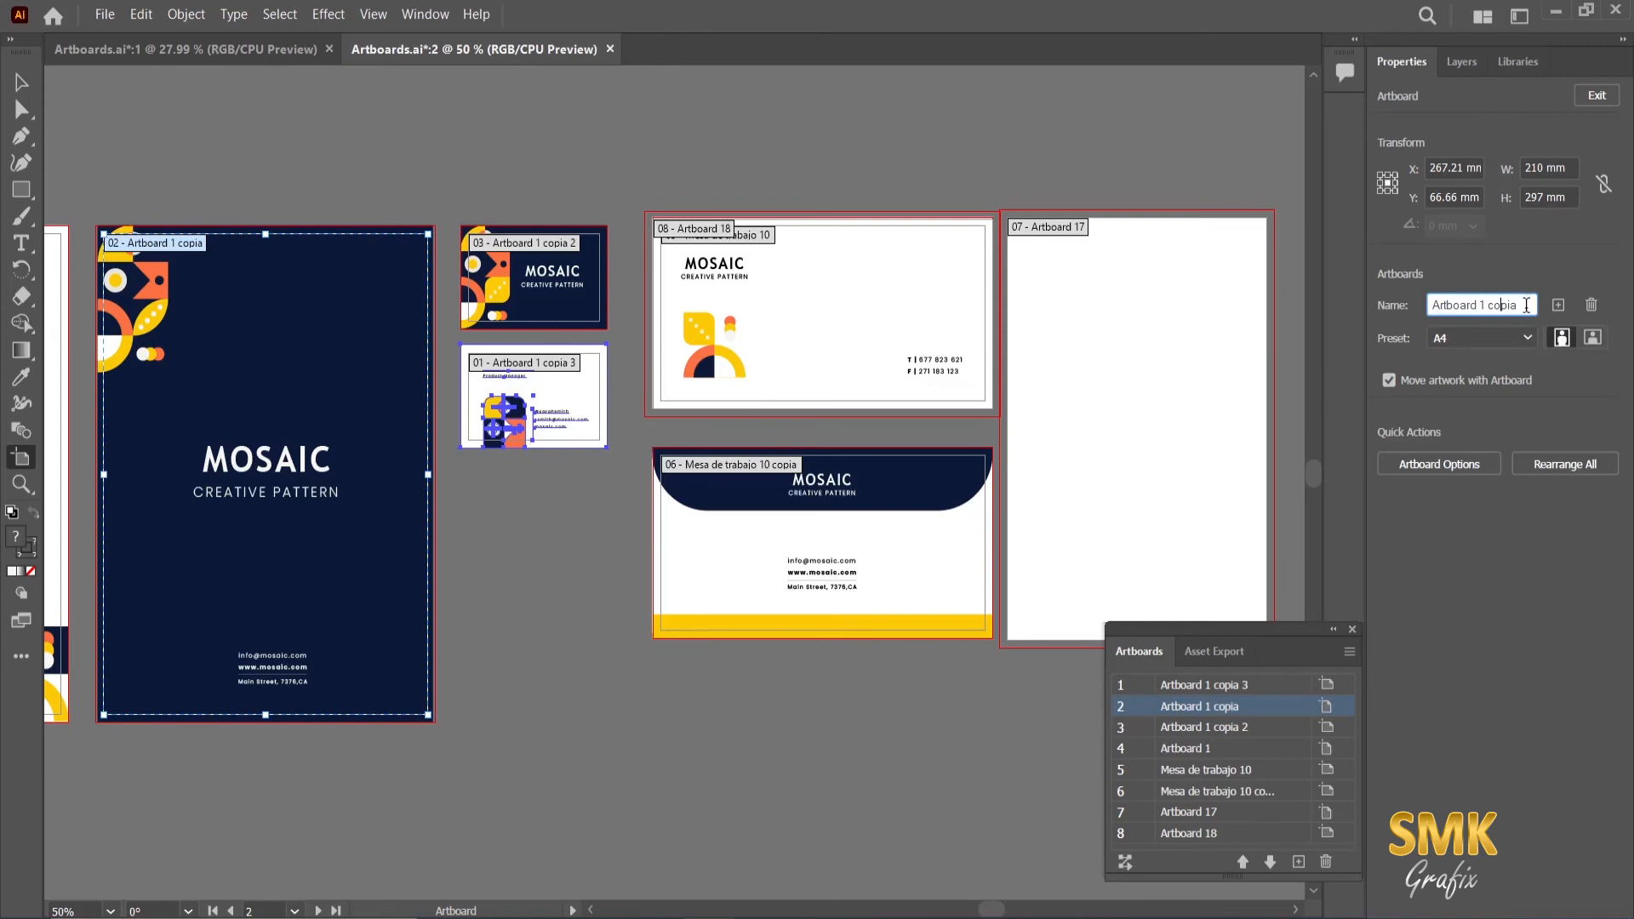
left_click(1523, 338)
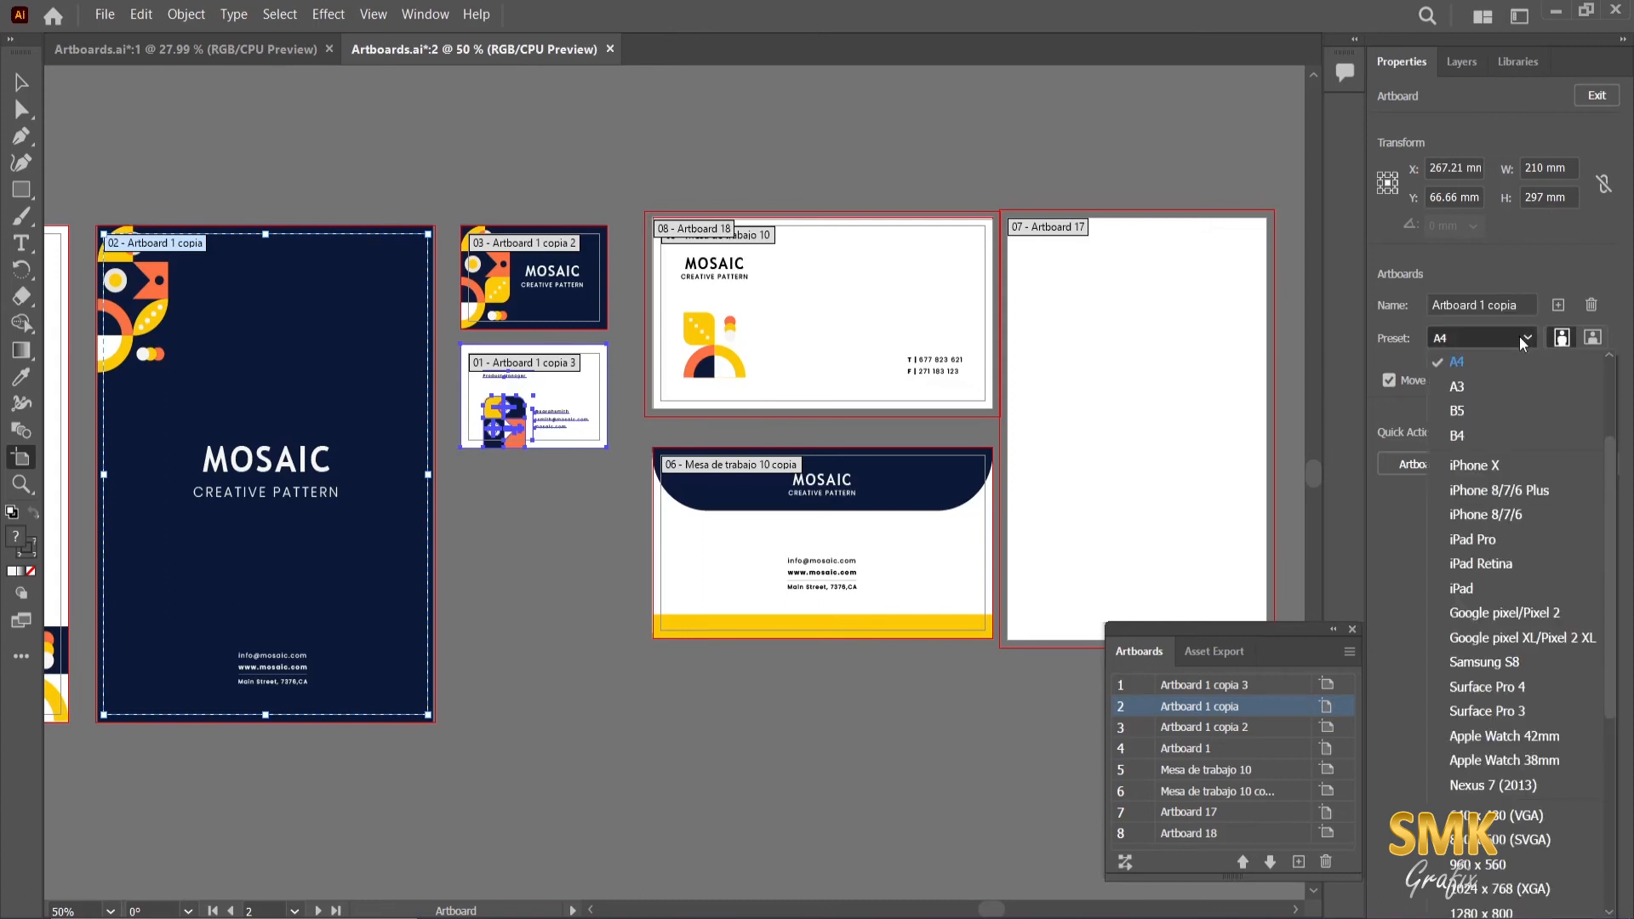
left_click(1504, 388)
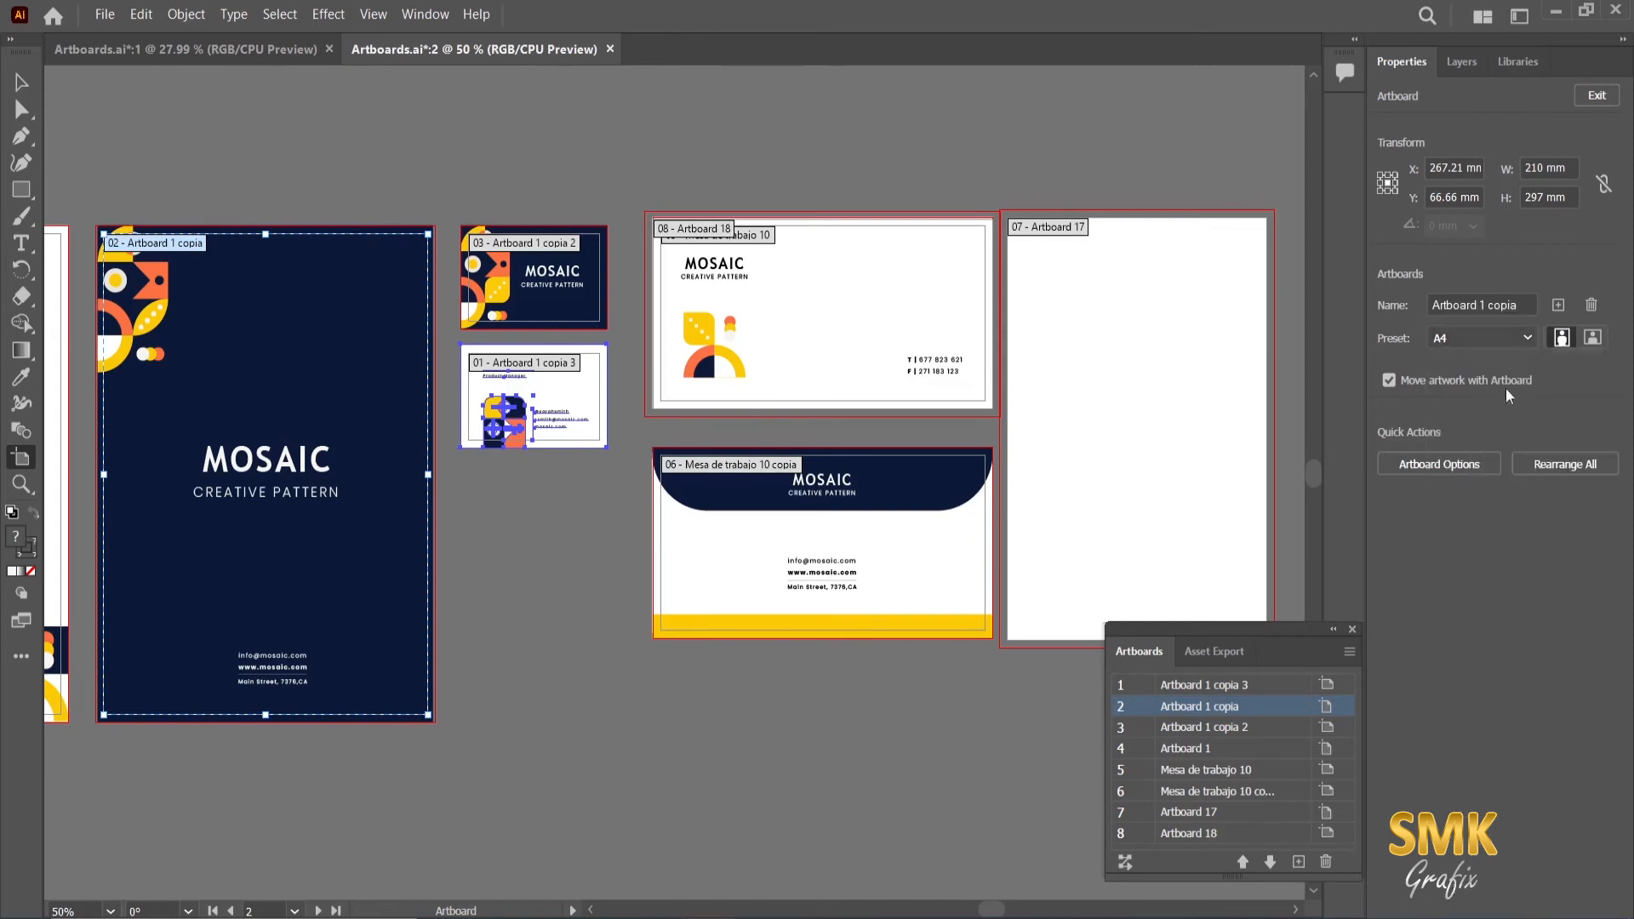
left_click(1589, 340)
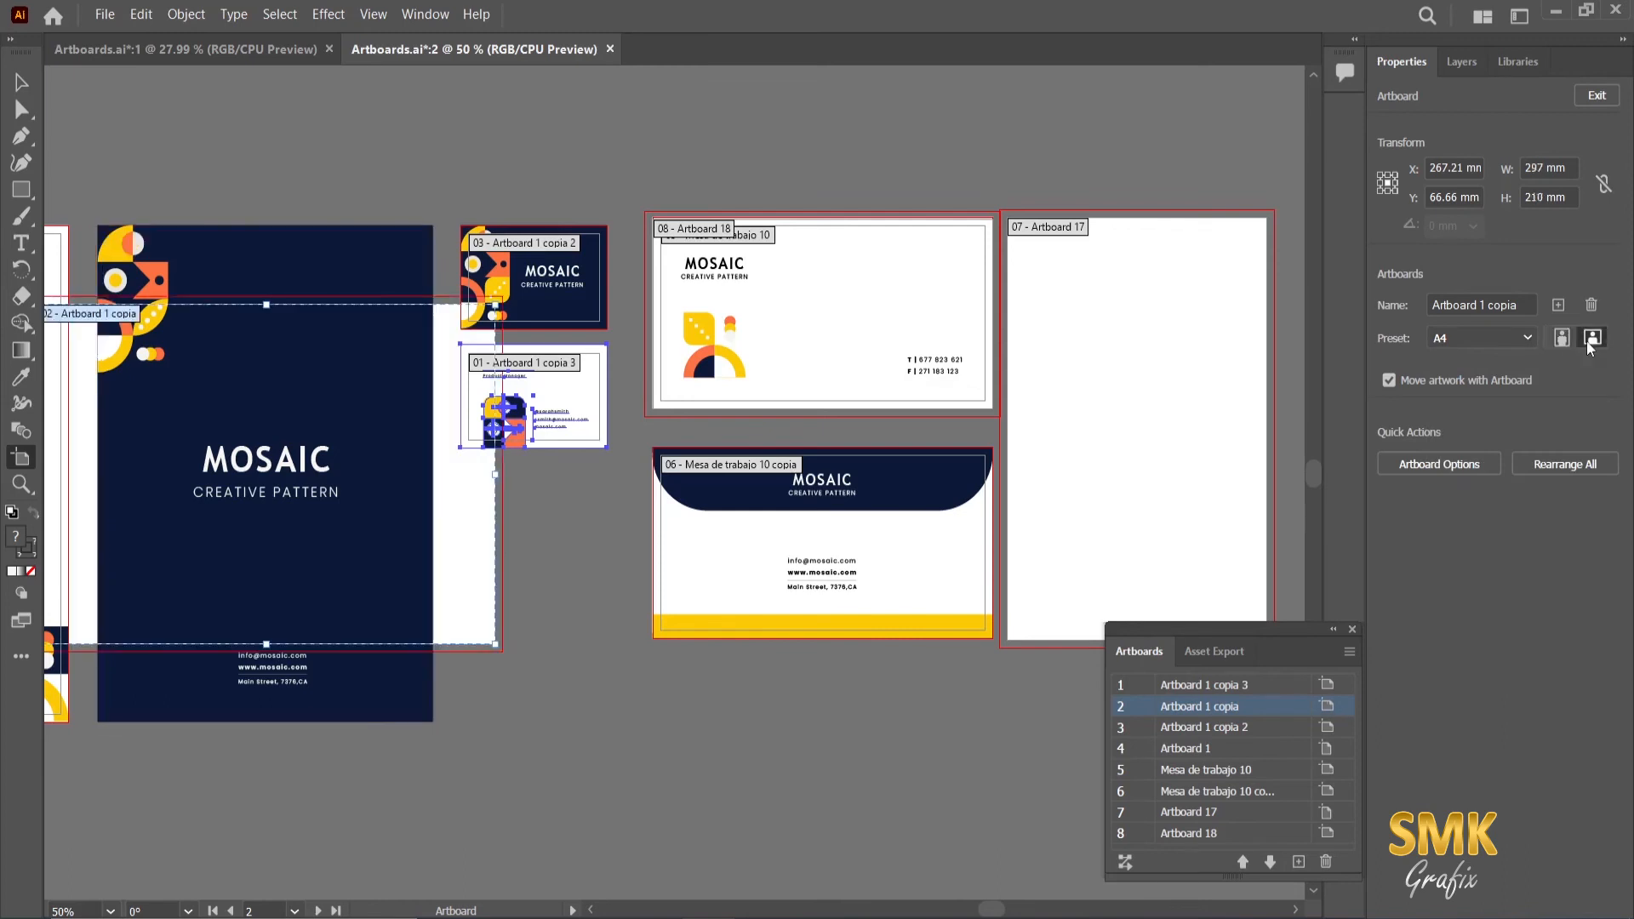
left_click(1563, 341)
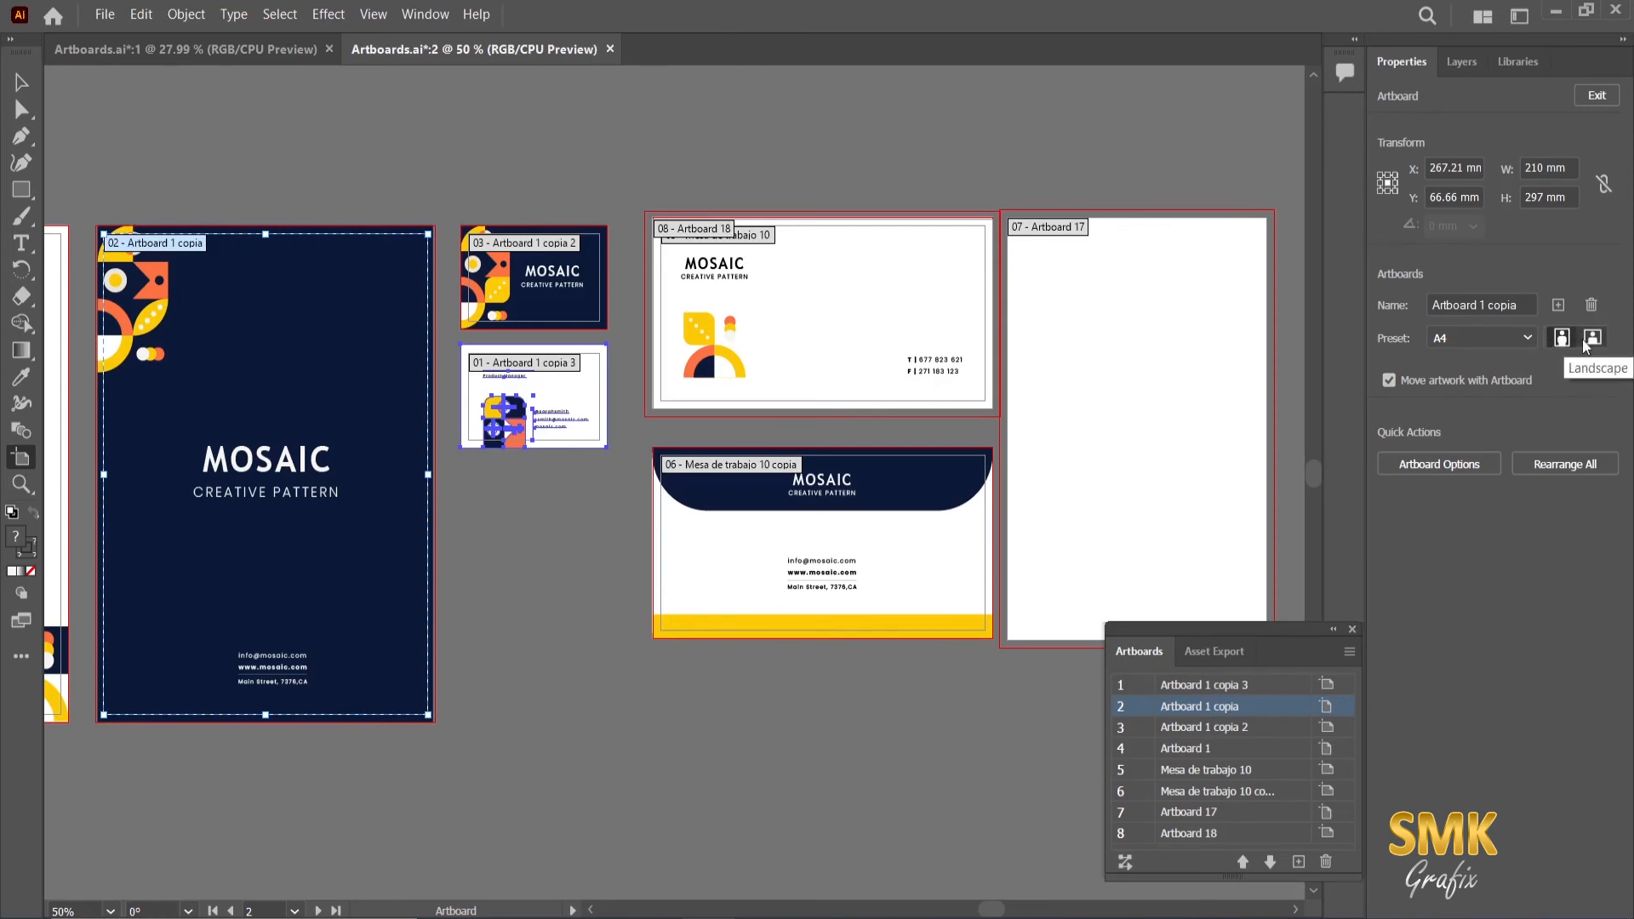
Review the navy cover's Artboard Options without changing them, and fit all artboards in the window
left_click(1454, 469)
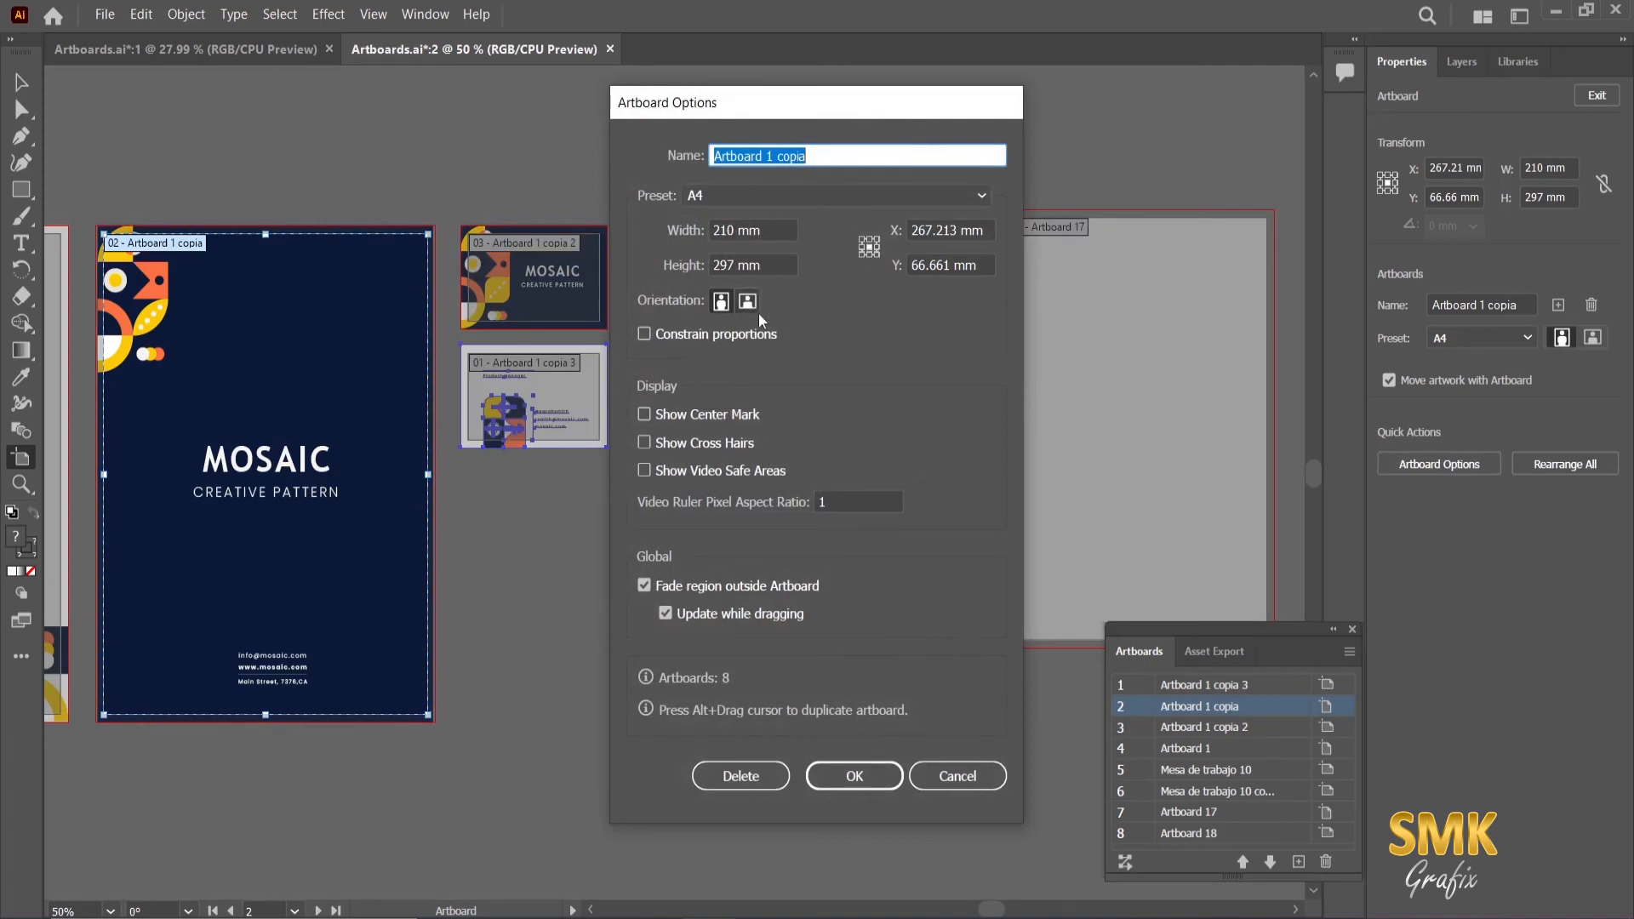
key("Escape")
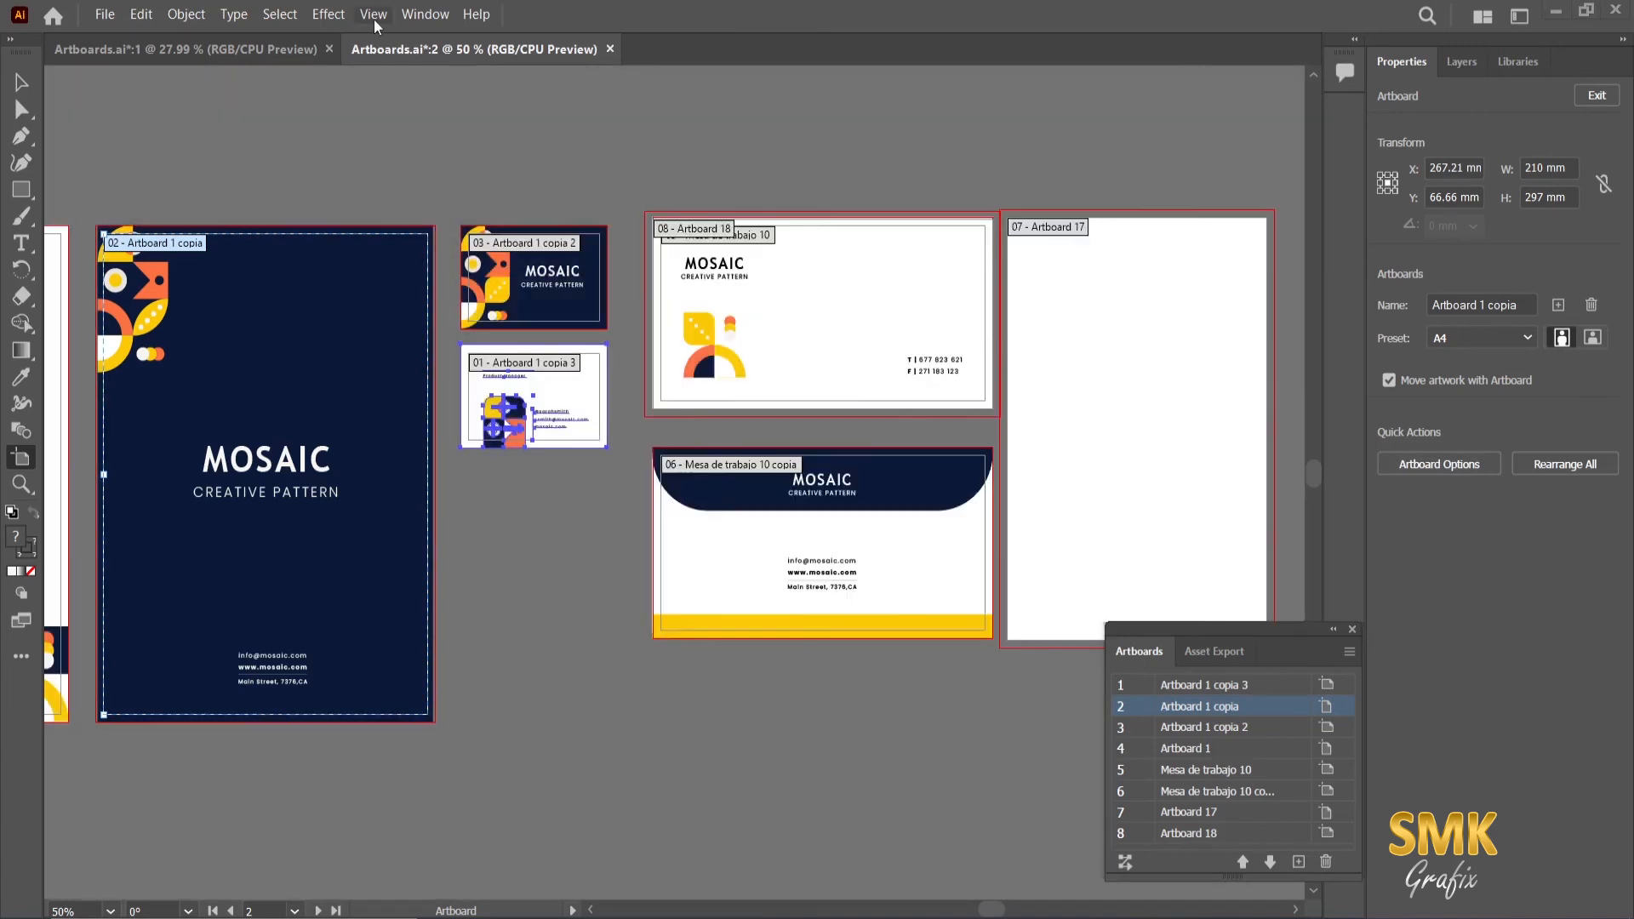
left_click(372, 15)
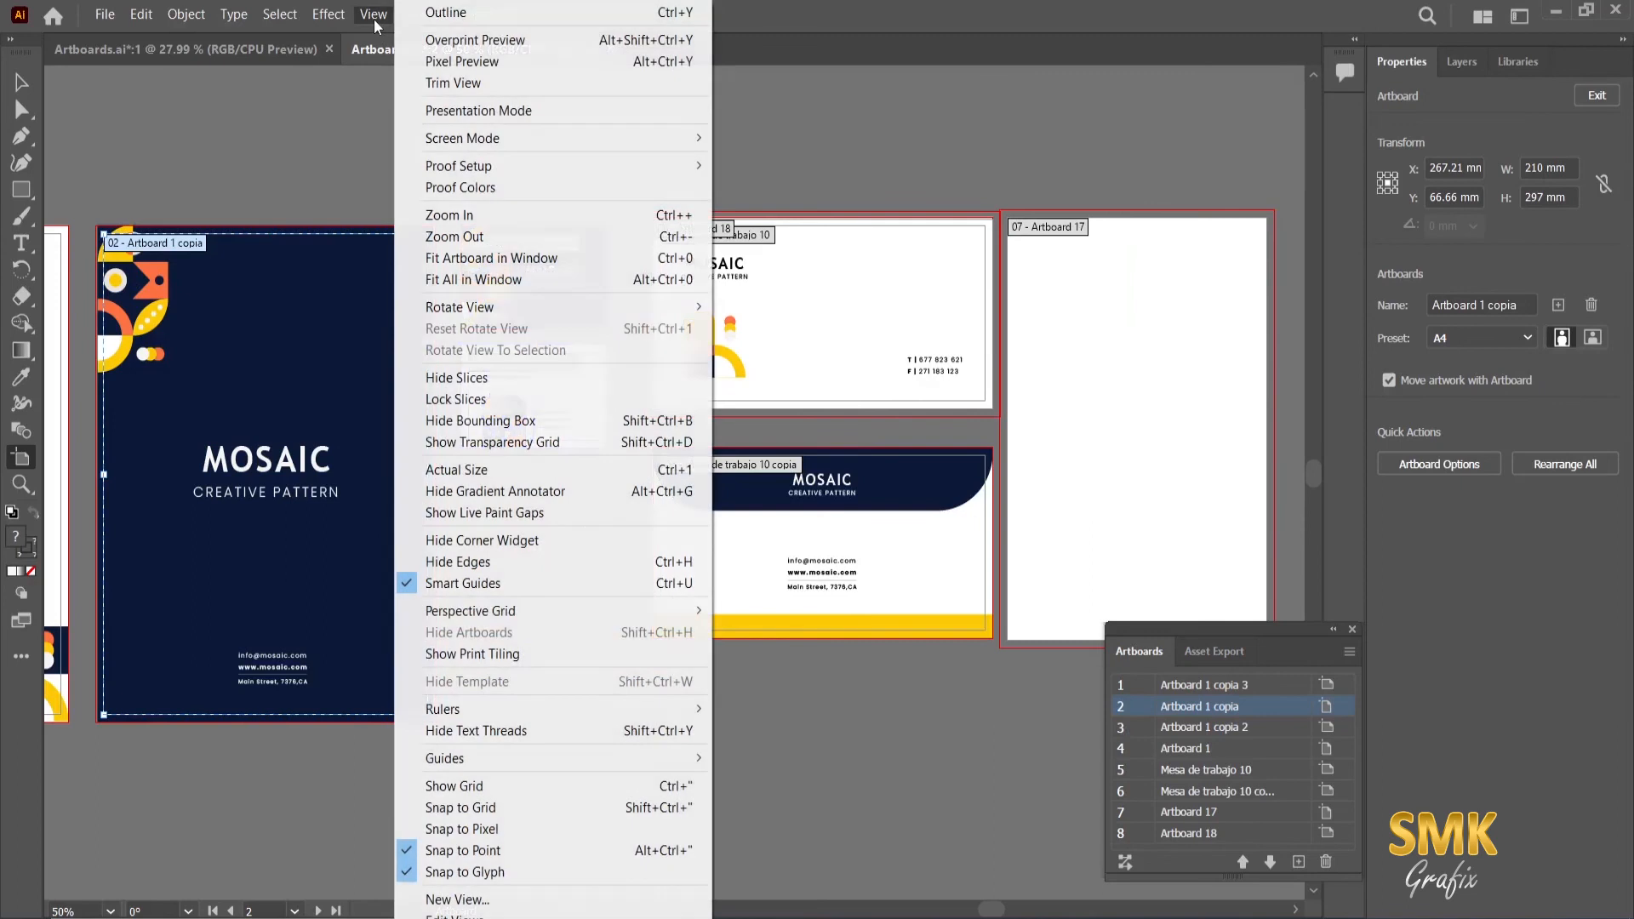
left_click(429, 279)
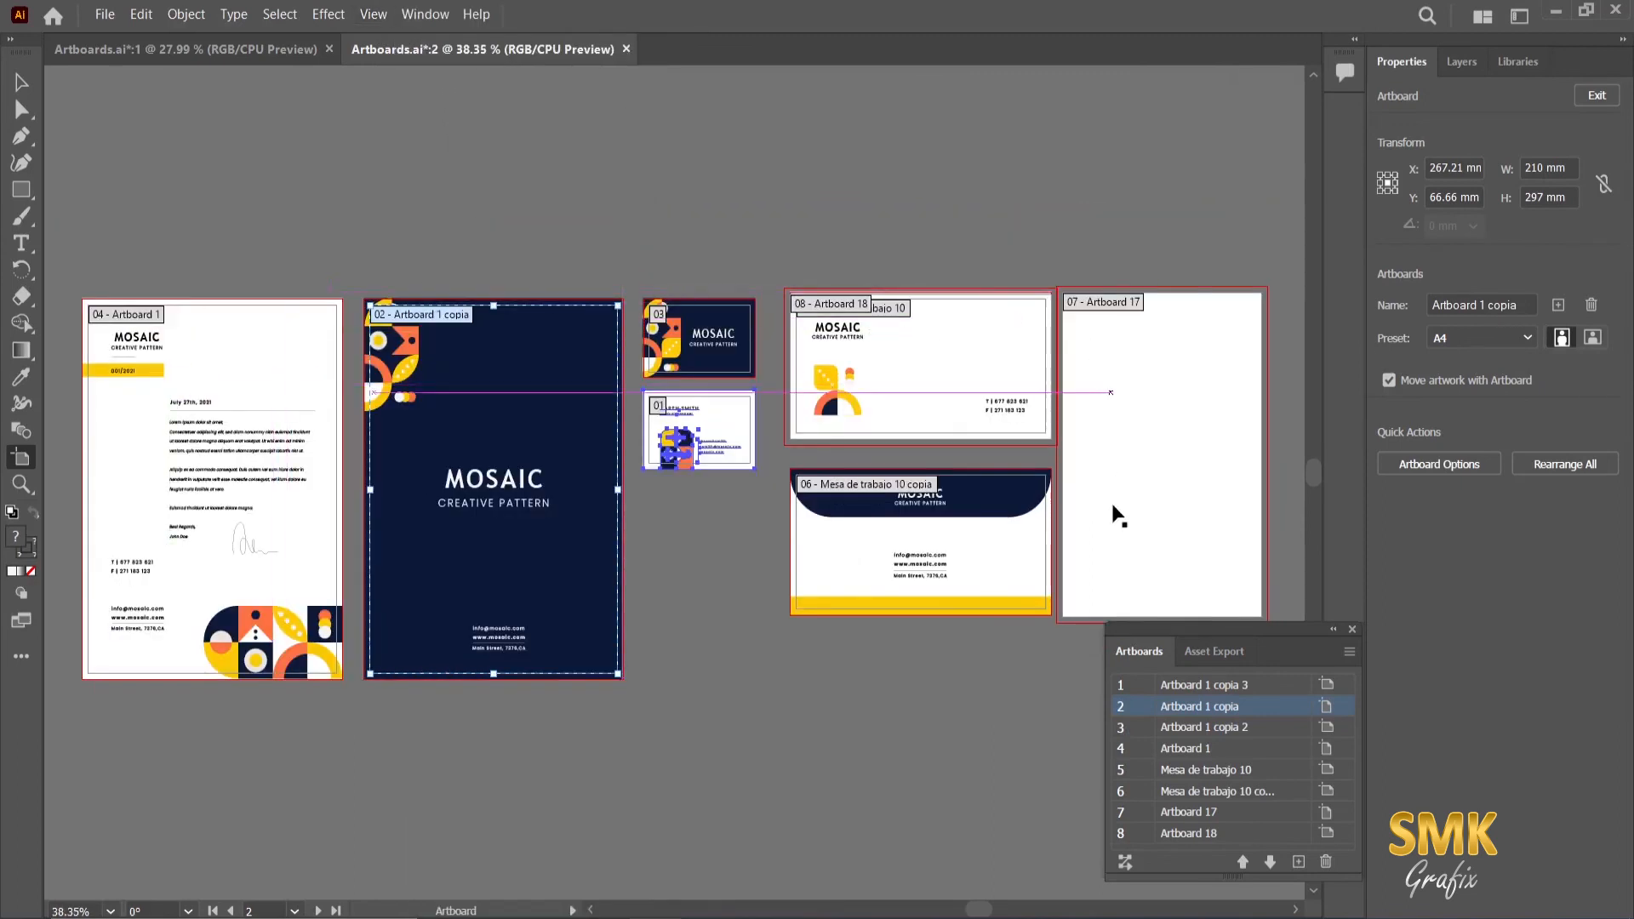